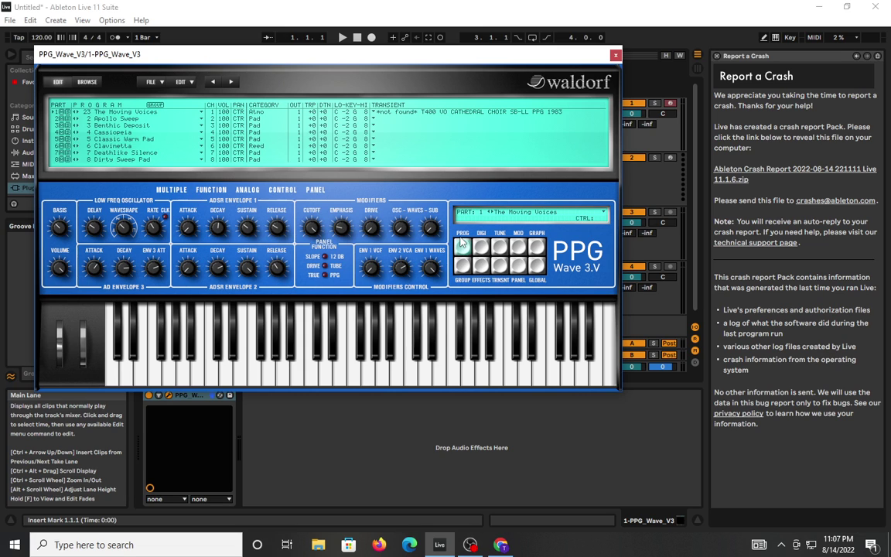
Step: Switch to Chrome, read the PPG Wave 2 article on Vintage Synth Explorer, and return to Ableton Live
left_click(500, 546)
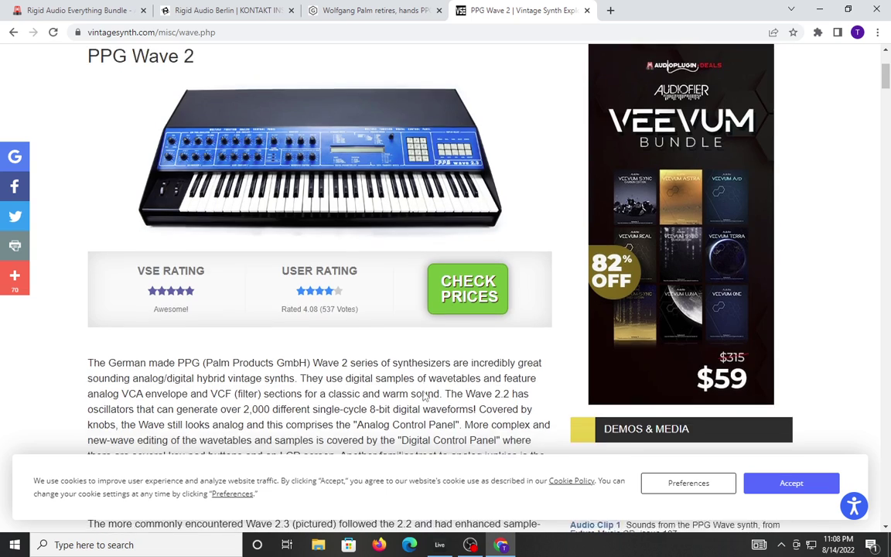
scroll(423, 390, "down", 3)
scroll(423, 390, "down", 1)
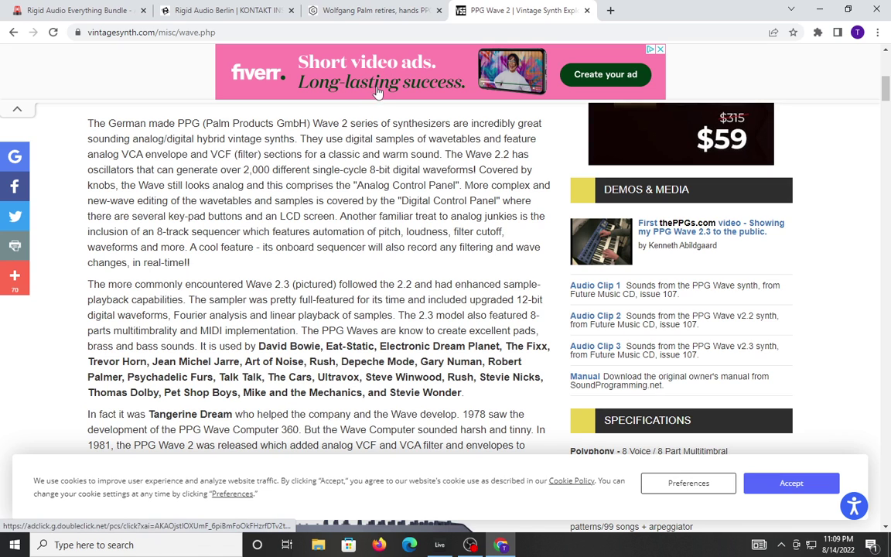
mouse_move(443, 551)
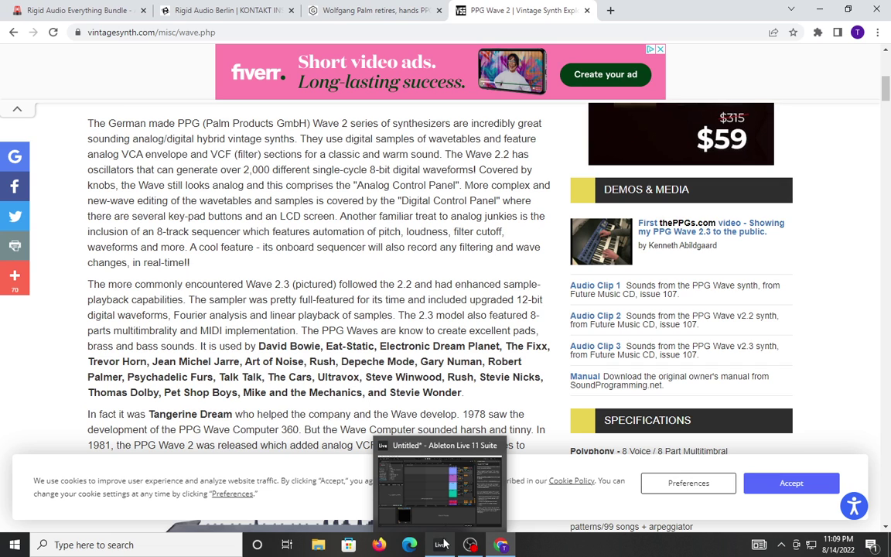
left_click(443, 544)
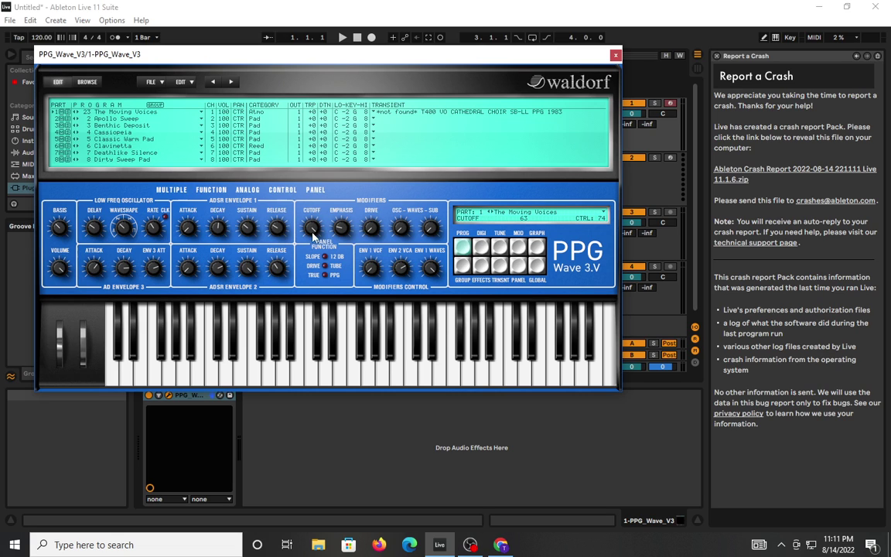
Step: Sweep the filter cutoff down to 29 and set the emphasis to 43 on The Moving Voices program
left_click_drag(312, 231, 313, 272)
left_click_drag(320, 314, 322, 280)
left_click_drag(314, 228, 315, 242)
left_click(341, 226)
left_click_drag(345, 224, 348, 254)
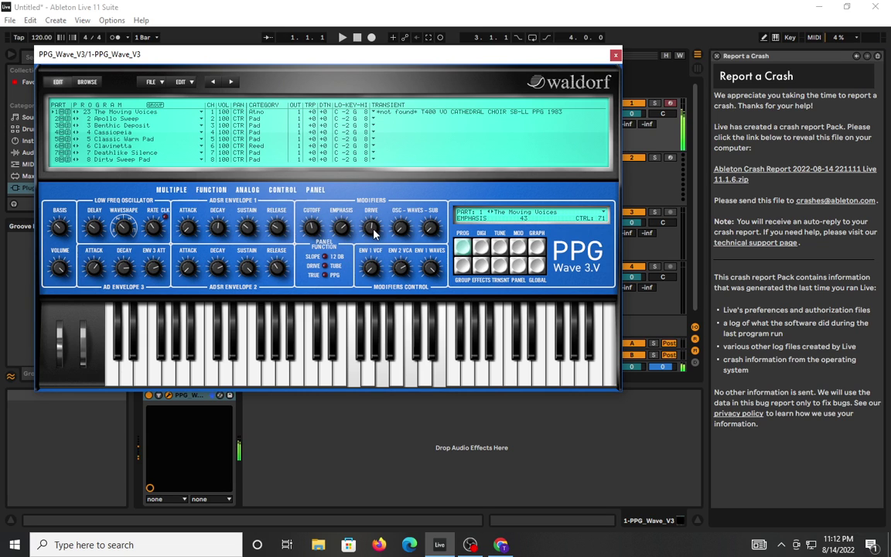
Step: Set the drive to 30 and raise the filter cutoff to 40
mouse_move(374, 233)
left_mouse_down()
mouse_move(373, 269)
mouse_move(363, 236)
left_mouse_up()
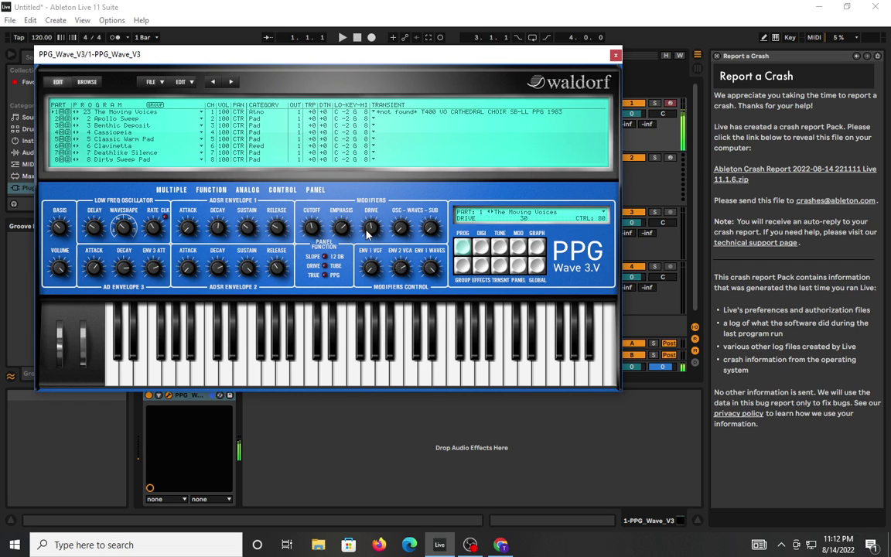
left_click(313, 232)
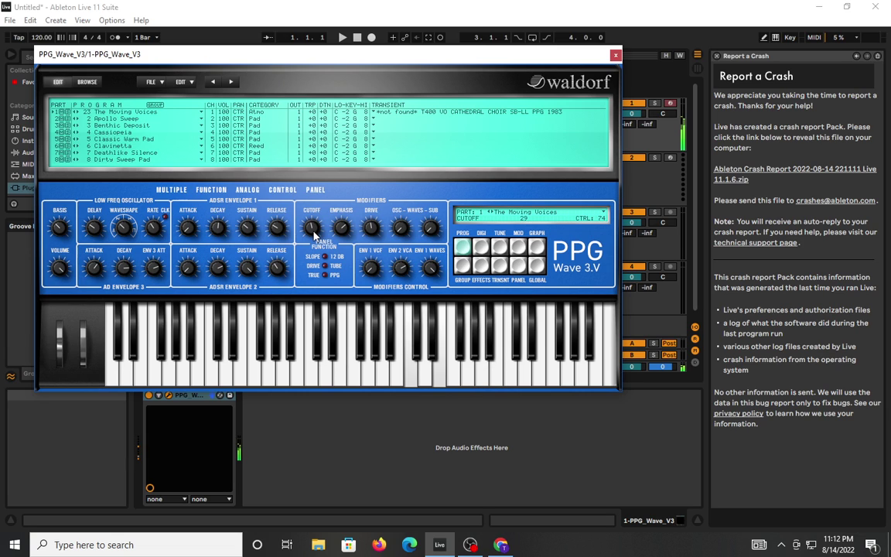
left_click_drag(314, 225, 309, 205)
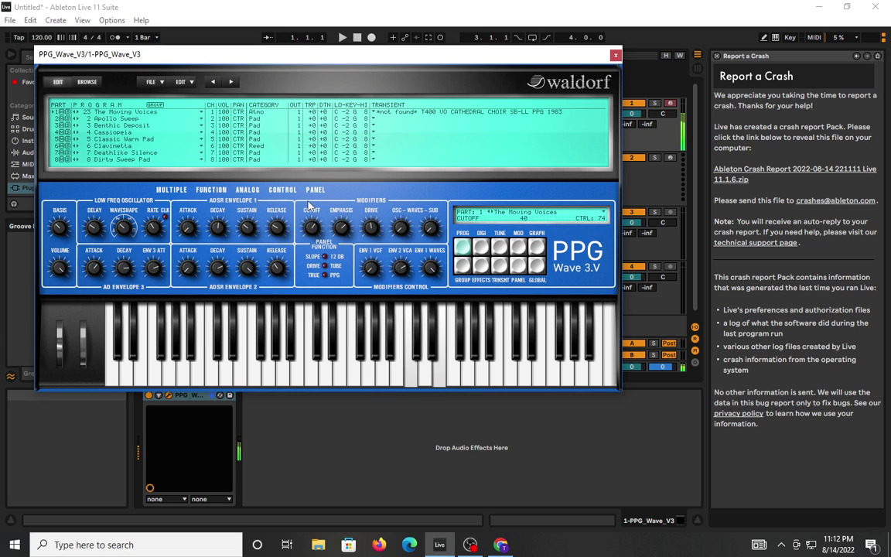
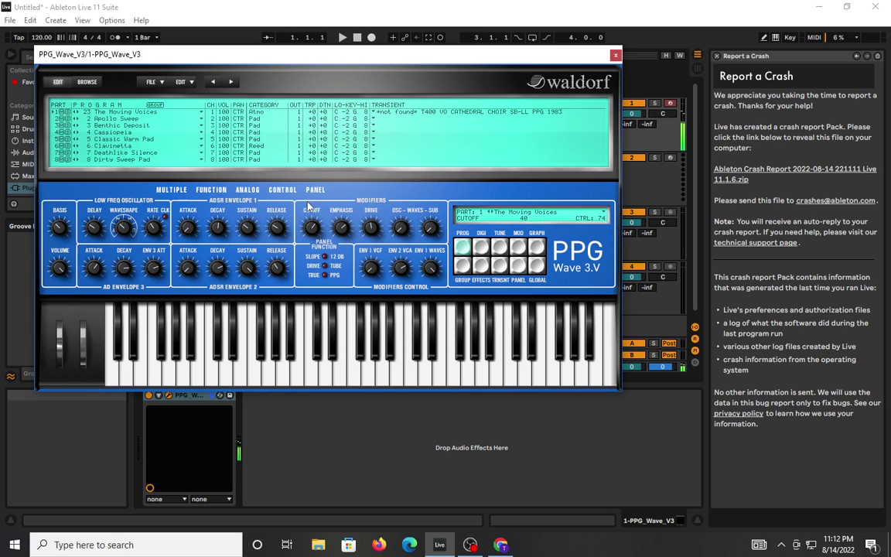
Step: Adjust the oscillator and sub waves positions, and toggle the True PPG panel function twice
left_click_drag(400, 236, 402, 176)
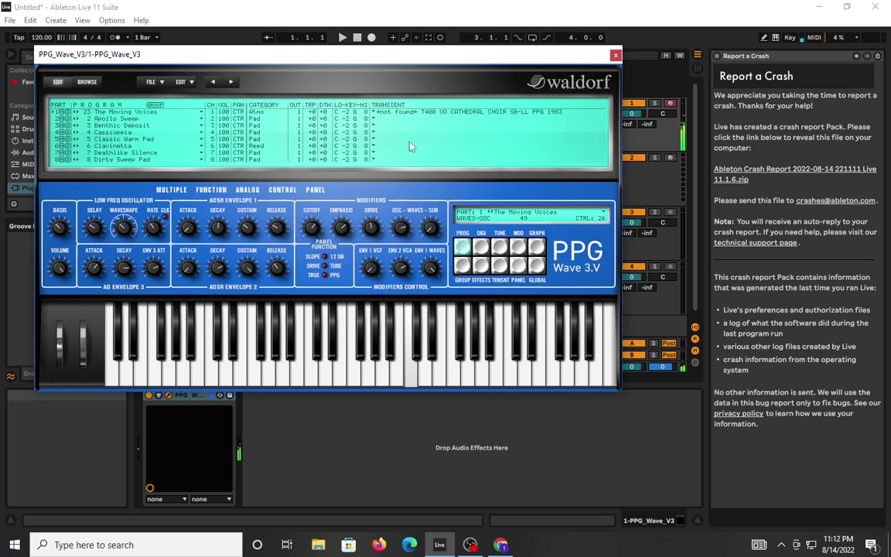
left_click_drag(414, 129, 434, 185)
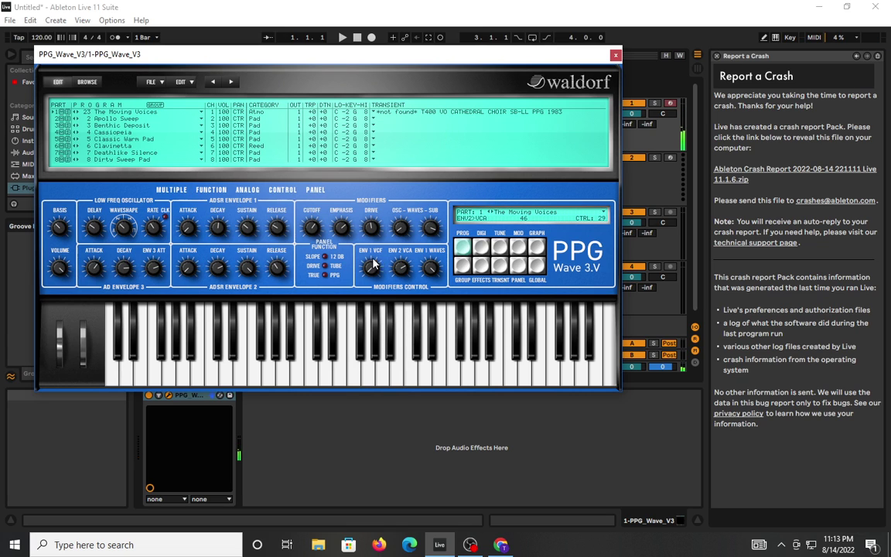
left_click(327, 277)
left_click(327, 277)
Step: Step through the programs of part 1 and load program 24, Wave Chord
left_click(461, 246)
left_click(462, 247)
scroll(493, 217, "up", 2)
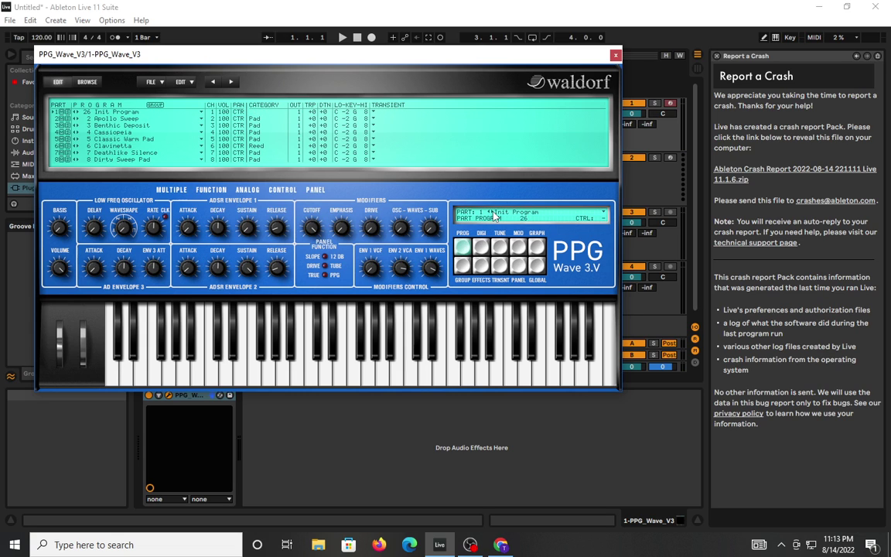
left_click(490, 213)
left_click(489, 213)
left_click(491, 213)
left_click(494, 214)
Step: Open the digital settings, audition the arpeggiator by switching it on, and switch it off again
left_click(480, 249)
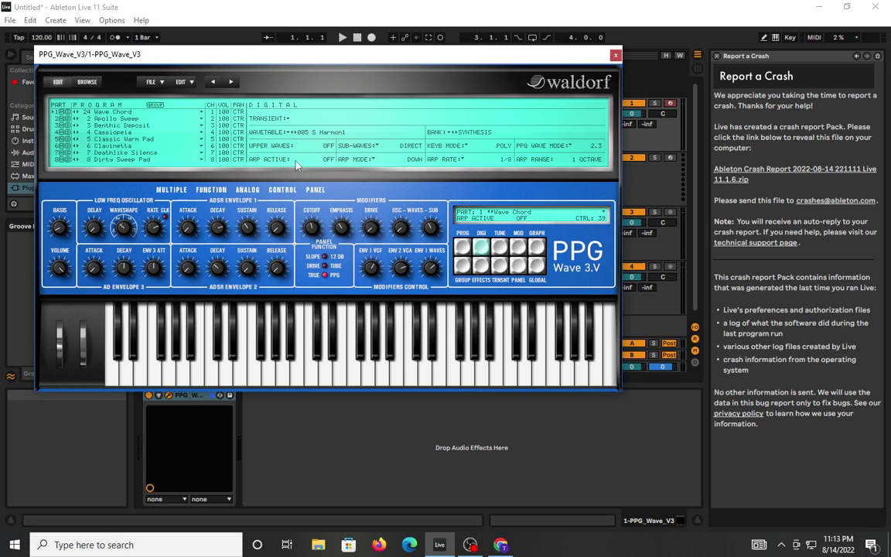
left_click(328, 160)
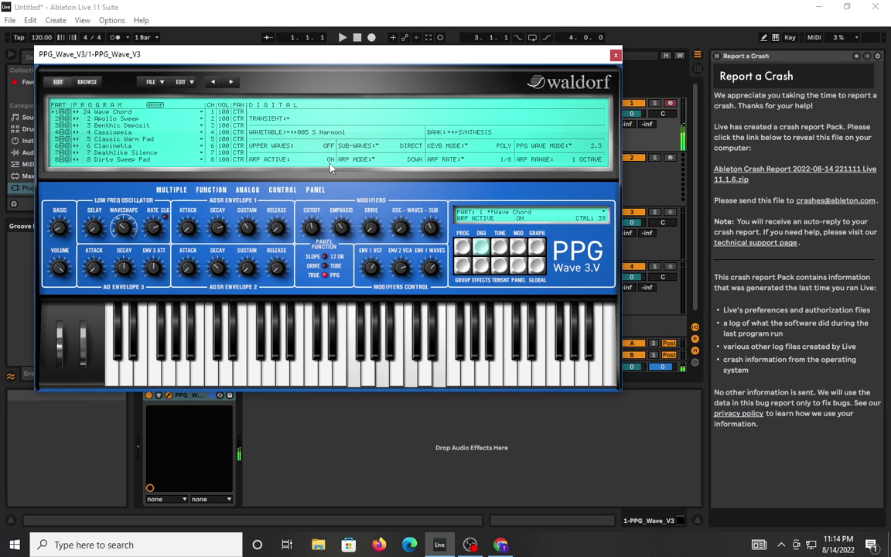
left_click(333, 162)
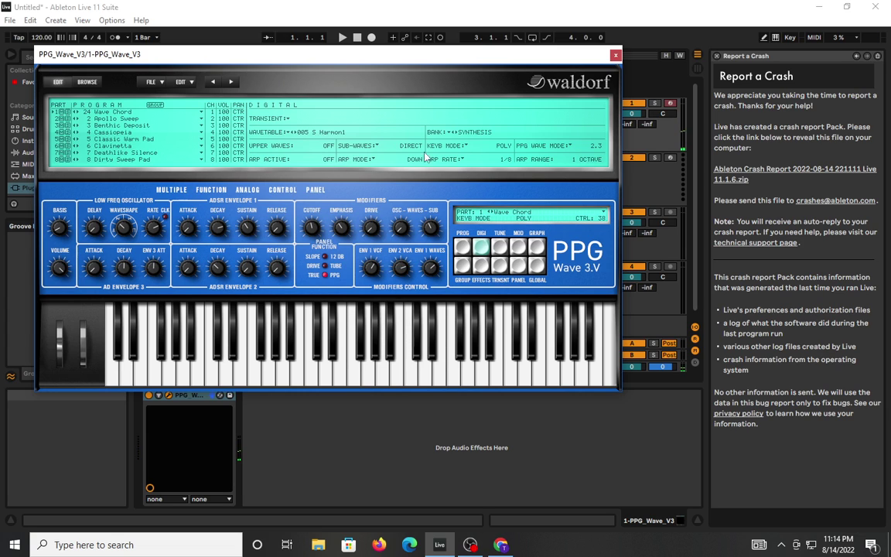
Step: Set the sub-waves to Off and the arpeggiator mode to Up
left_click(416, 147)
left_click(418, 160)
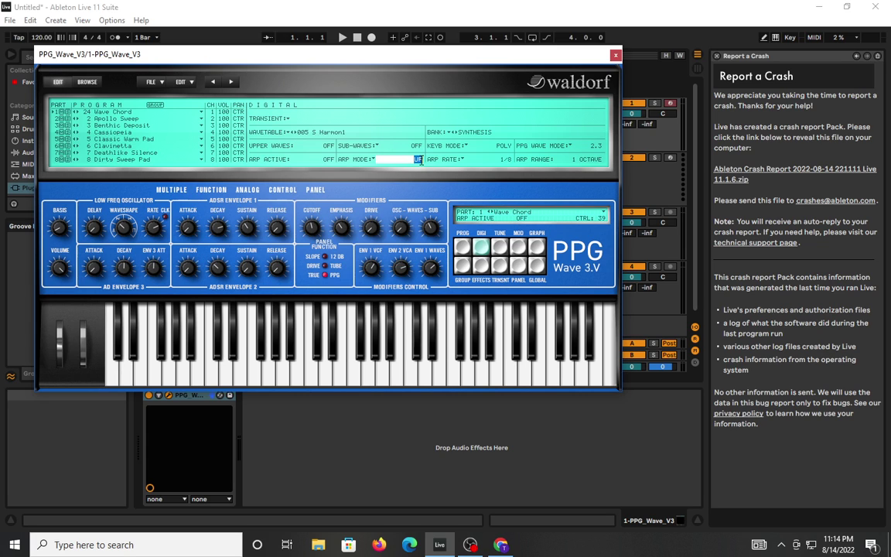
left_click(375, 161)
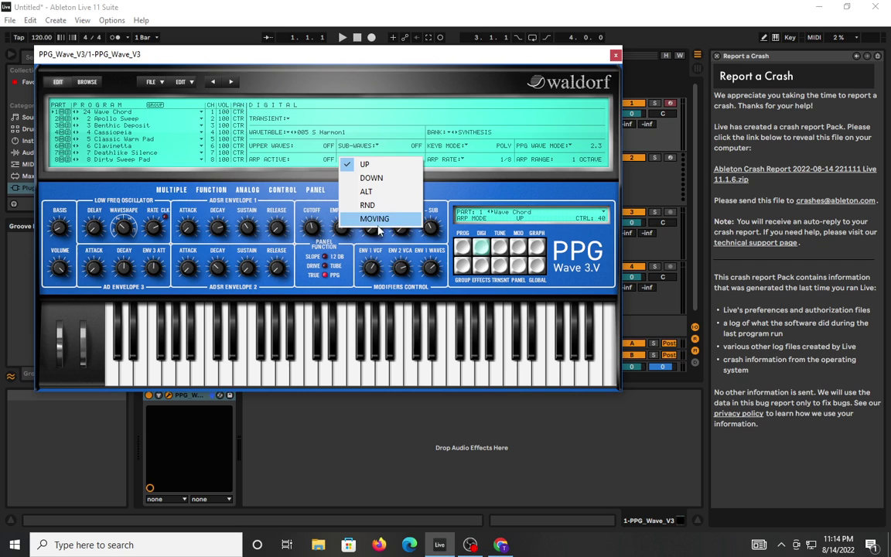
left_click(410, 101)
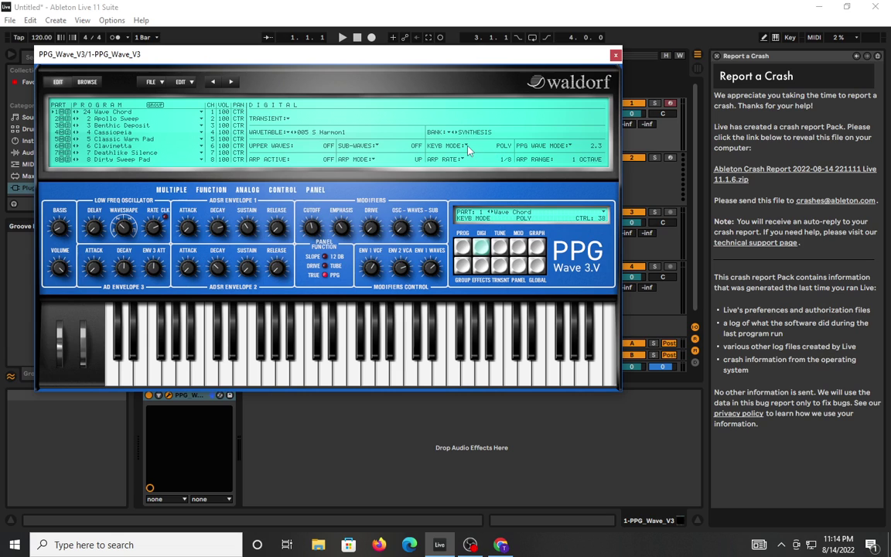
Step: View the keyboard mode options, keep Poly, and look through the arpeggiator rate options
left_click(469, 148)
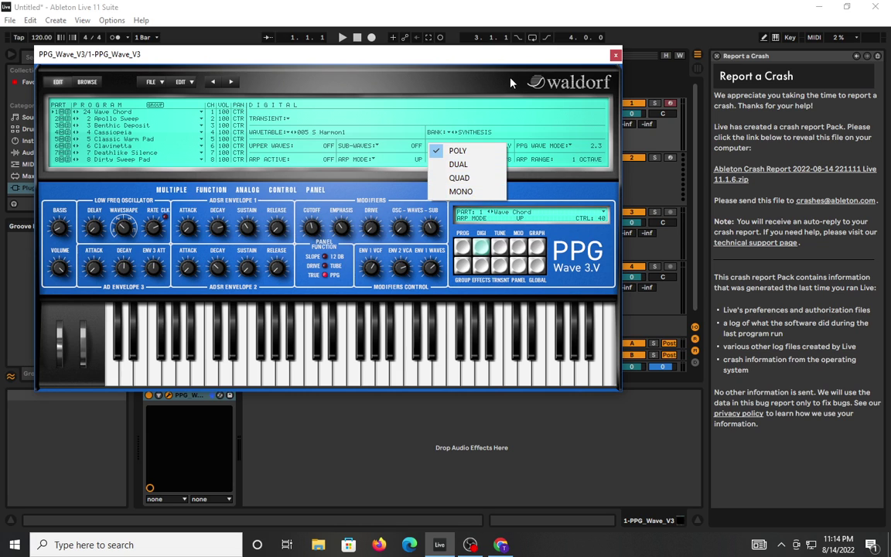
left_click(458, 151)
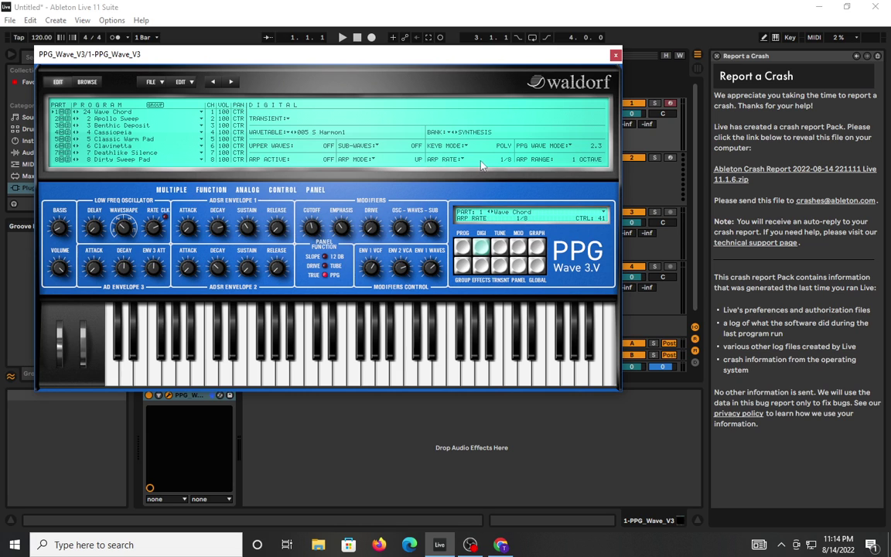
left_click(447, 158)
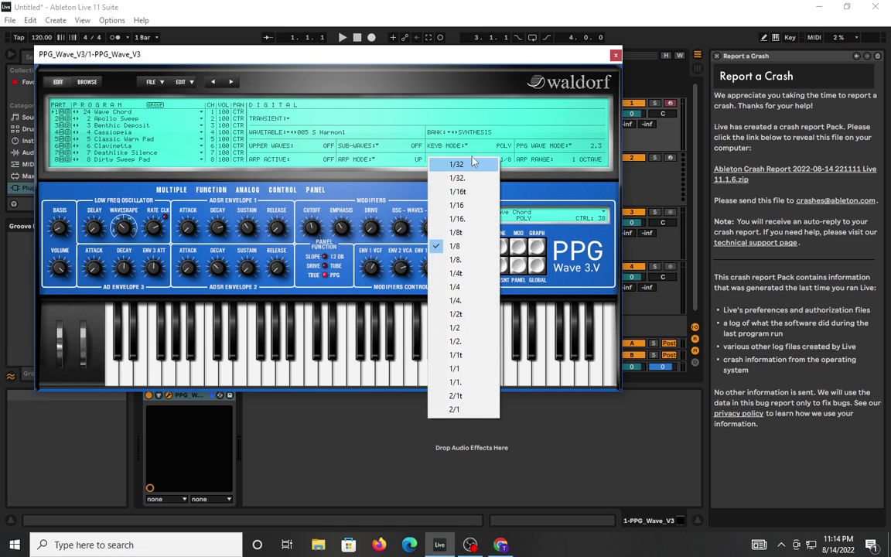
left_click(543, 192)
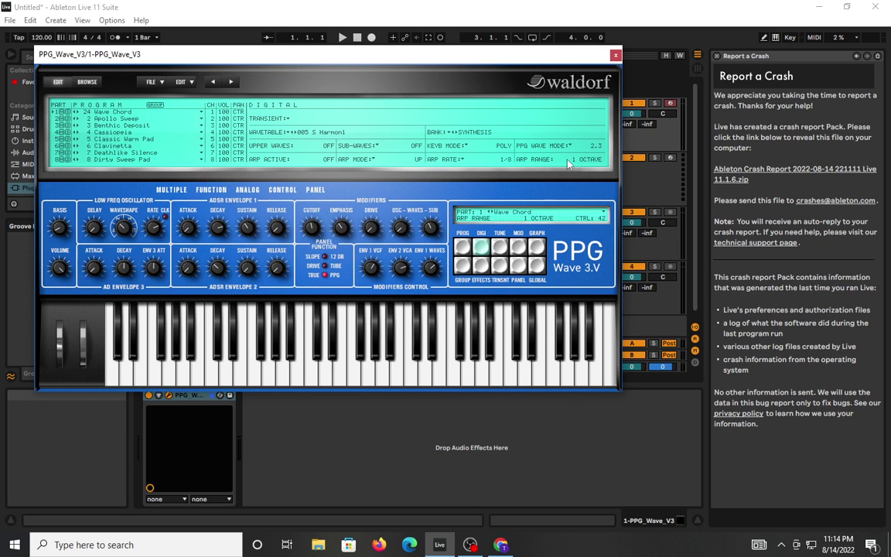
Step: Set the PPG wave mode to 2.2, and check the model differences in the PPG Wave 2 article in Chrome
left_click_drag(549, 165, 526, 116)
left_click_drag(518, 152, 586, 218)
left_click(570, 145)
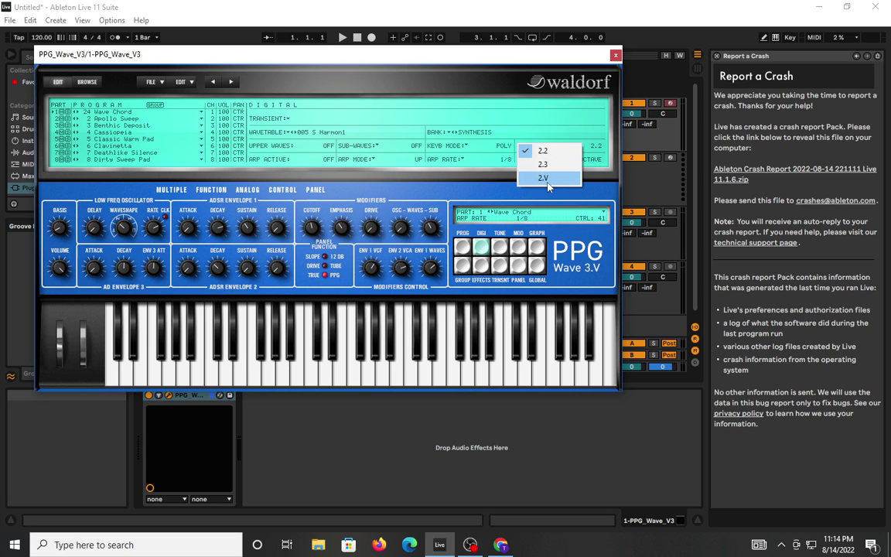
left_click(577, 194)
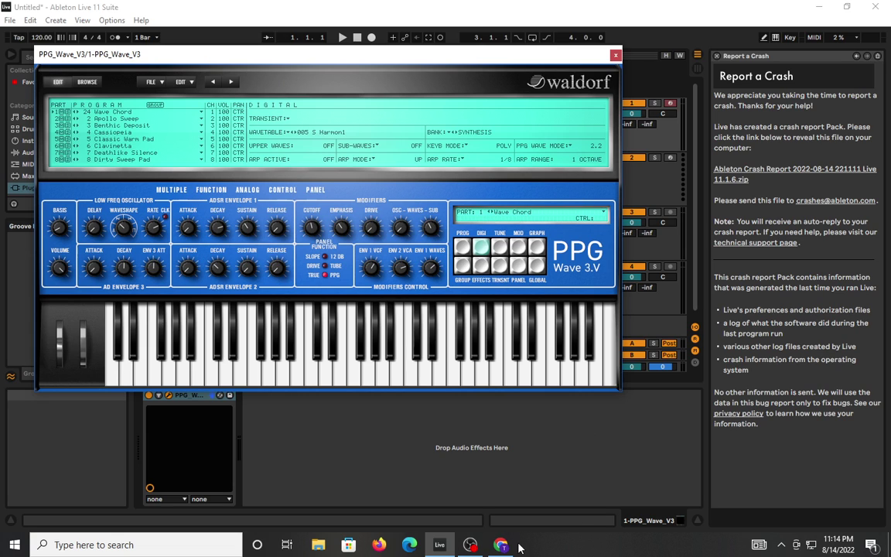
key("alt+Tab")
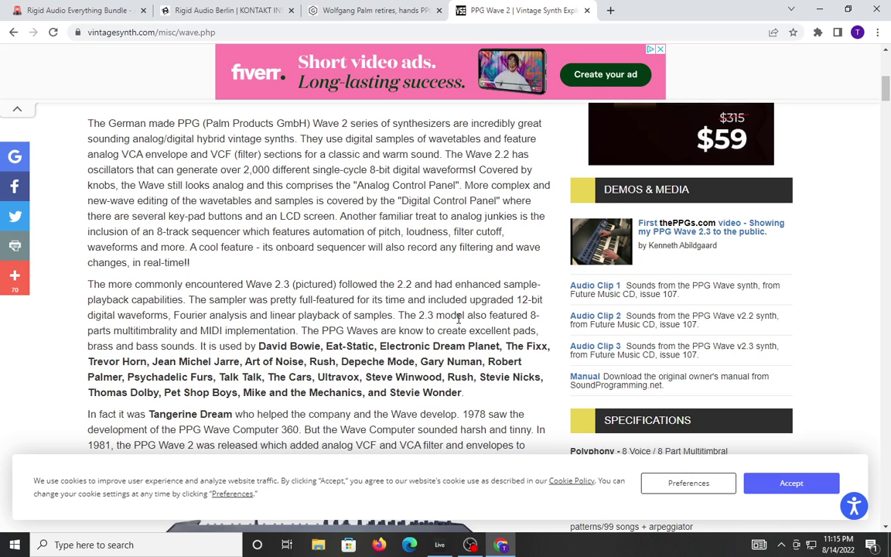
left_click(440, 545)
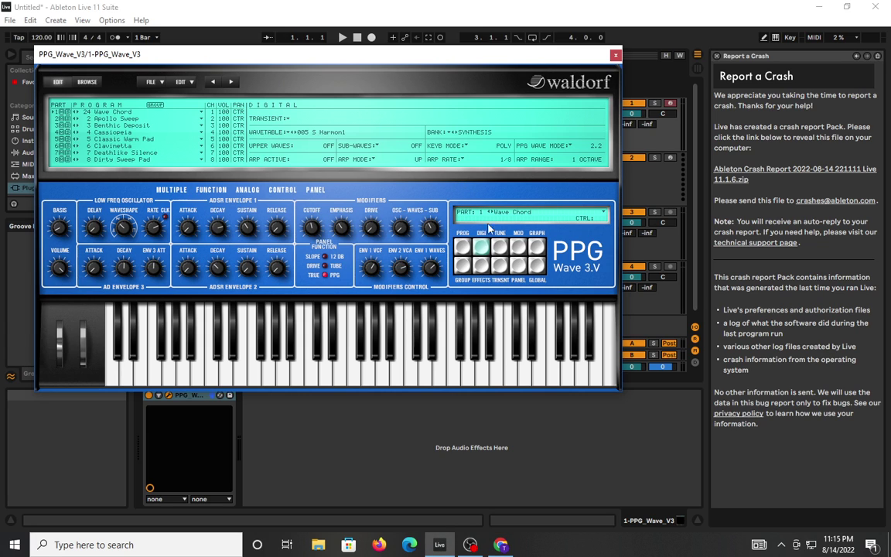
Step: Look through the synth's tuning, modulation and graph pages
left_click(497, 249)
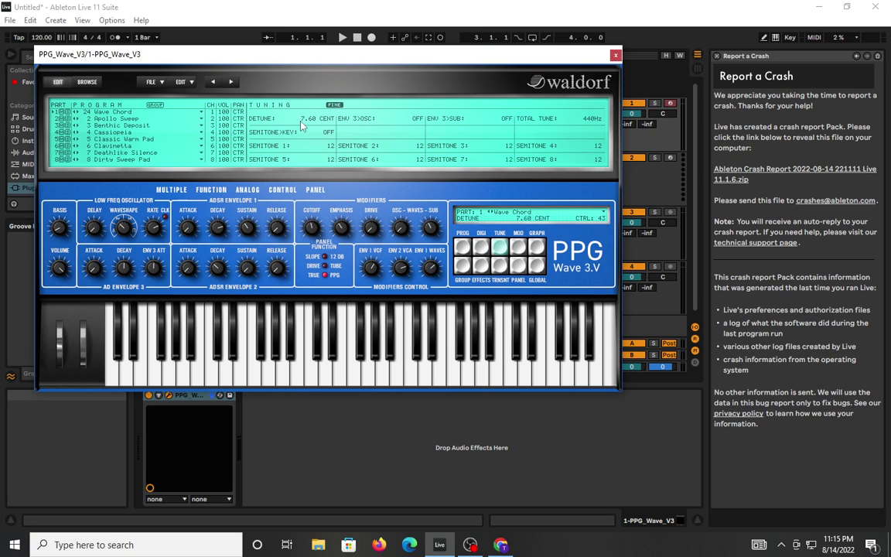
left_click(518, 246)
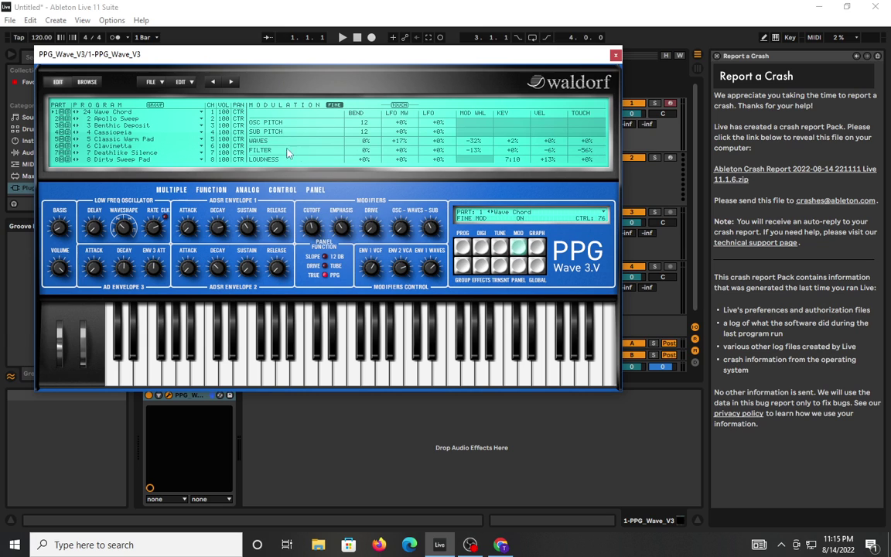
left_click(536, 246)
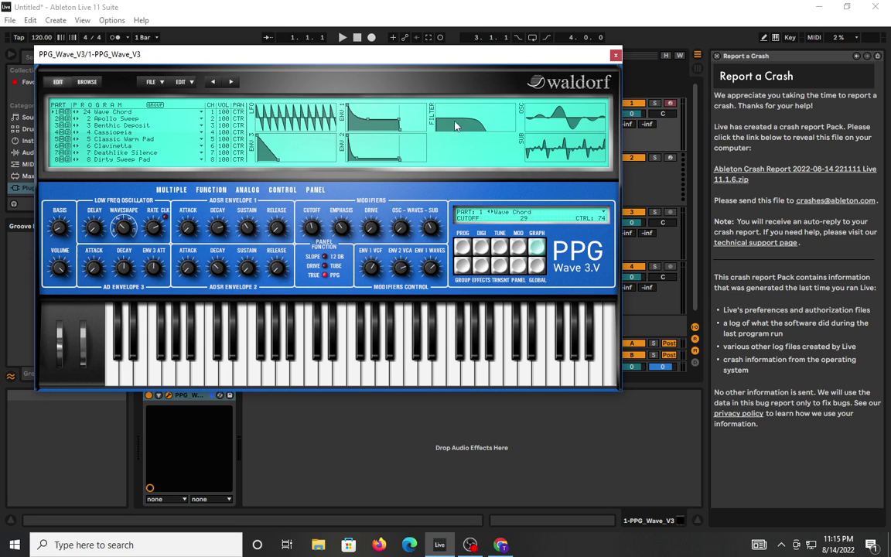
Step: Reshape the filter curve in the graph display and adjust the oscillator and sub waveforms
left_click_drag(453, 131, 437, 112)
left_click_drag(525, 153, 552, 180)
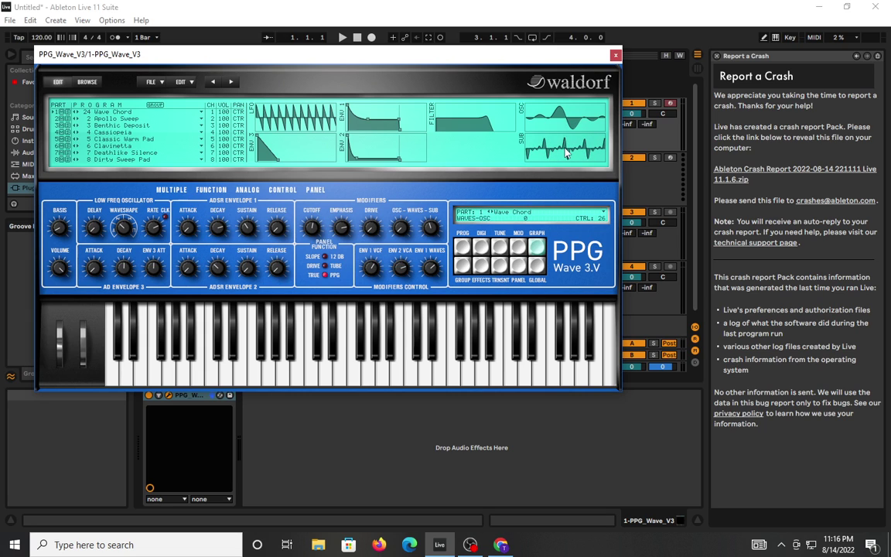
mouse_move(554, 118)
left_mouse_down()
mouse_move(554, 166)
mouse_move(559, 102)
left_mouse_up()
Step: Try the group edit switch, and explore the overdrive and reverb entries among the effects
left_click(462, 267)
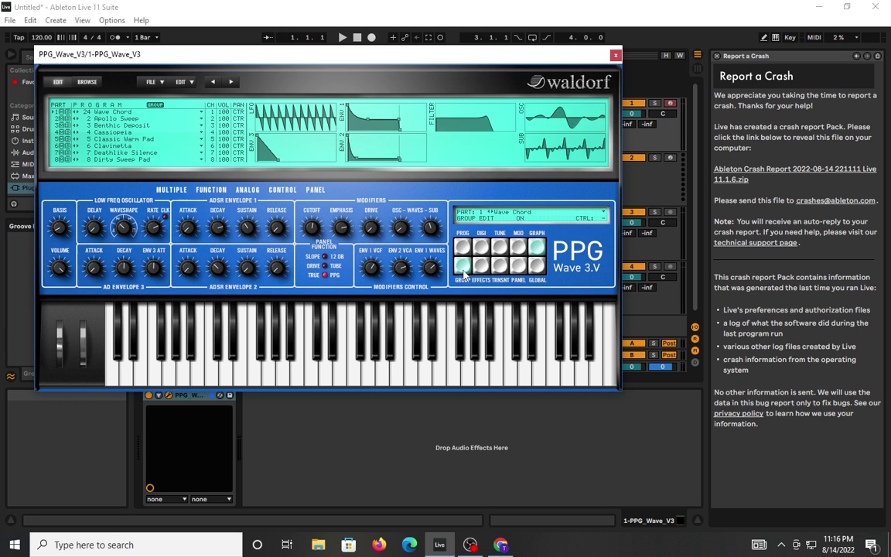
left_click(482, 267)
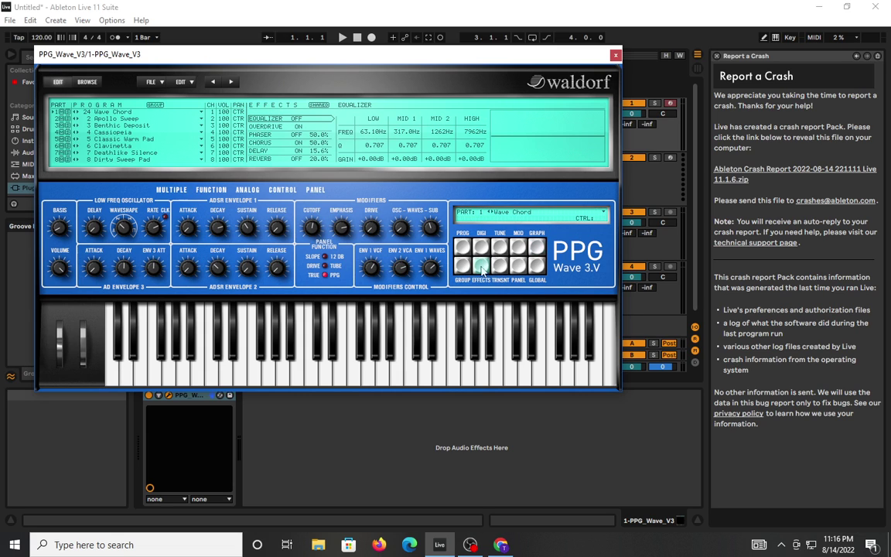
left_click(303, 124)
left_click(302, 126)
left_click(298, 159)
Step: Open the transient page and view the options for loading or clearing a transient
left_click(504, 267)
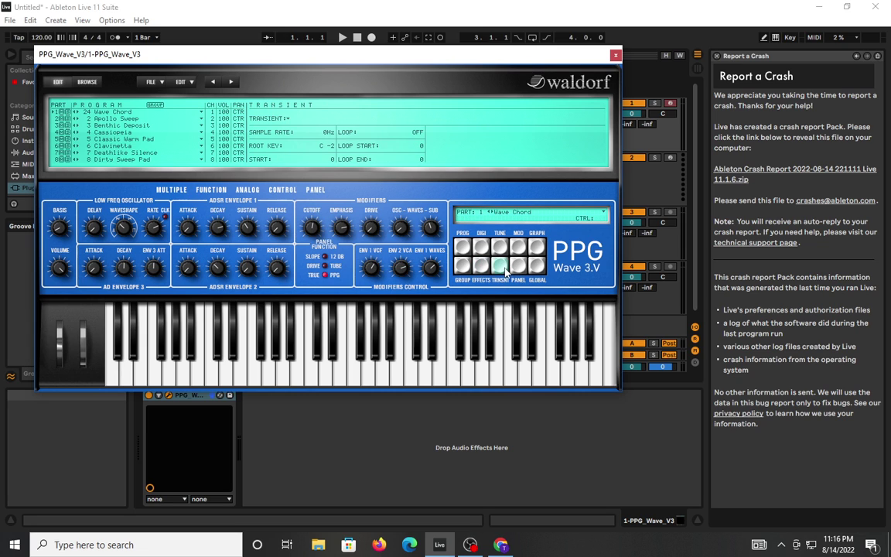
left_click(287, 119)
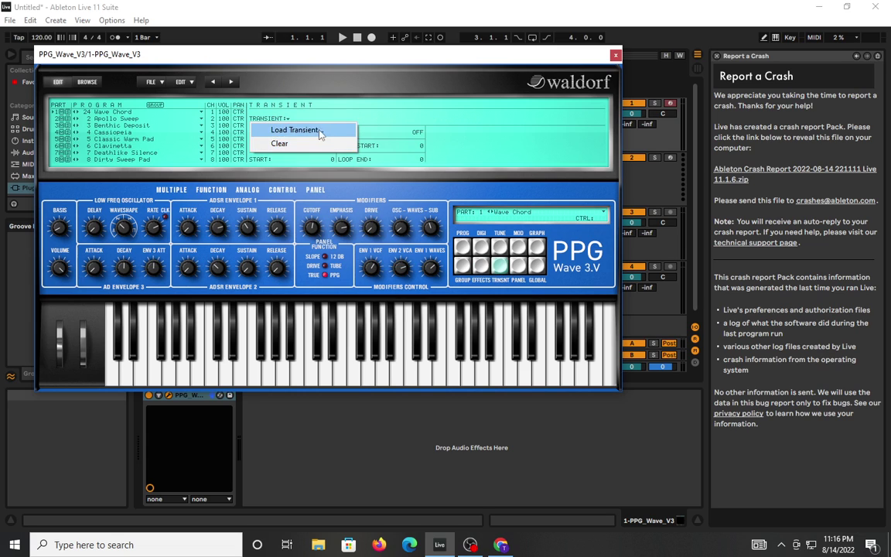
left_click(362, 99)
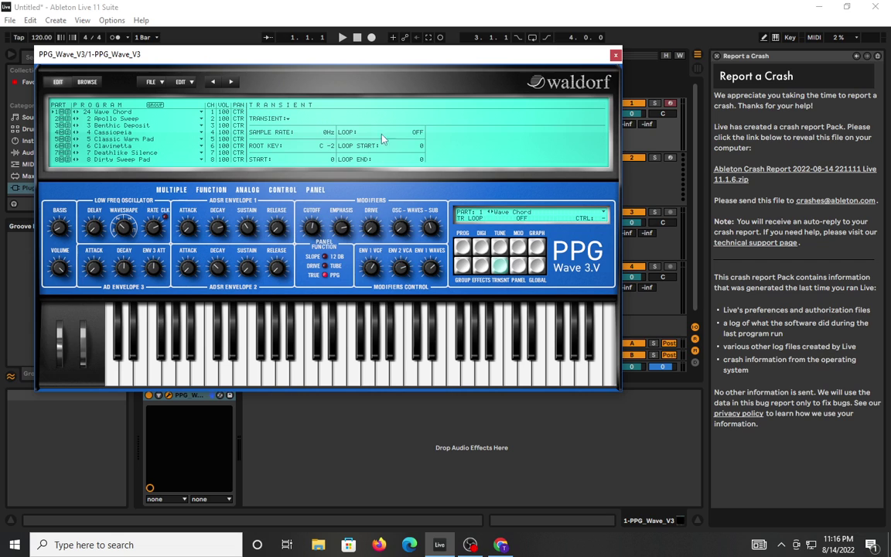
Step: Set the voice count to 26 on the synth's global page, and view the options for loading and saving banks and programs
left_click(521, 266)
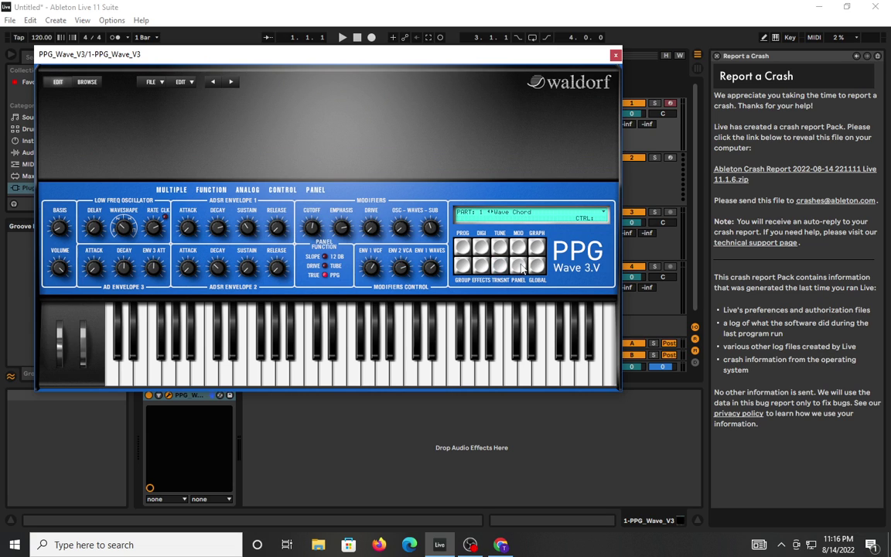
left_click(536, 266)
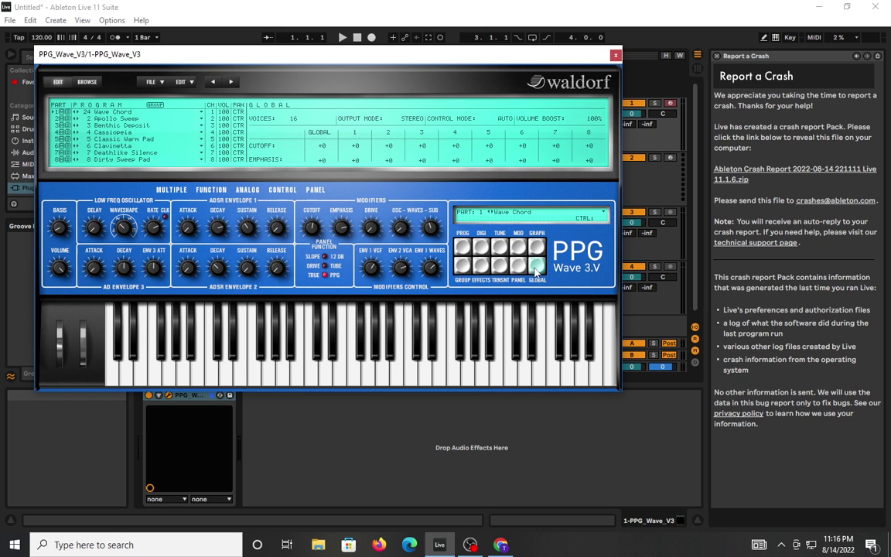
left_click_drag(264, 106, 306, 26)
left_click_drag(292, 124, 298, 270)
left_click(153, 83)
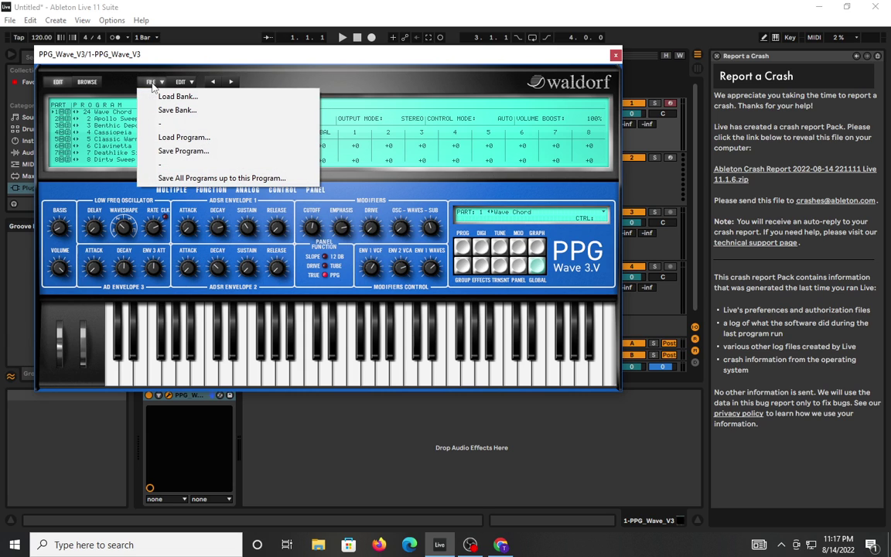
left_click(346, 84)
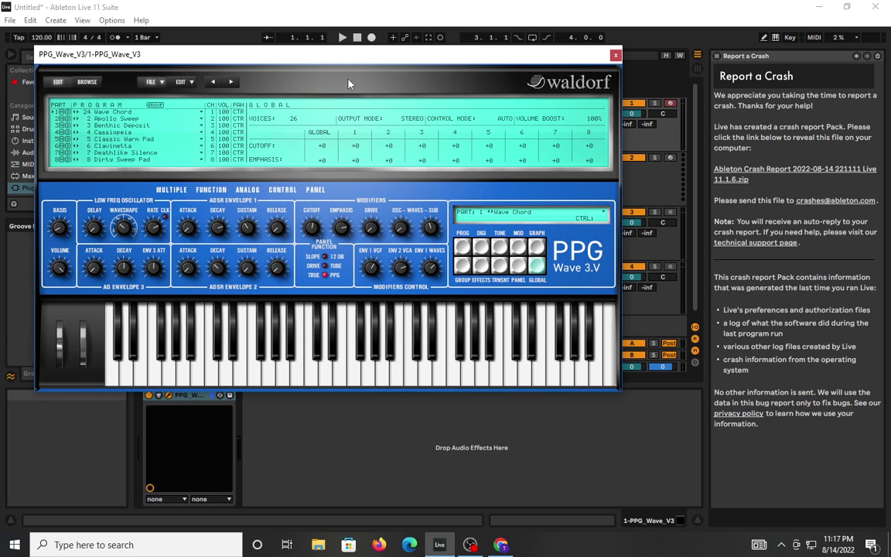
Step: Load program 001 3P0P3G from the bank browser and return to the edit view
left_click(86, 82)
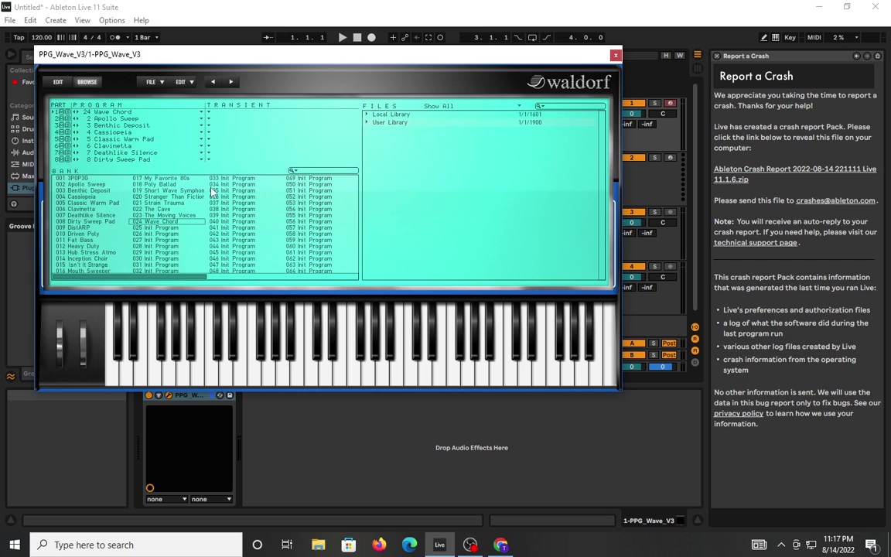
left_click(81, 179)
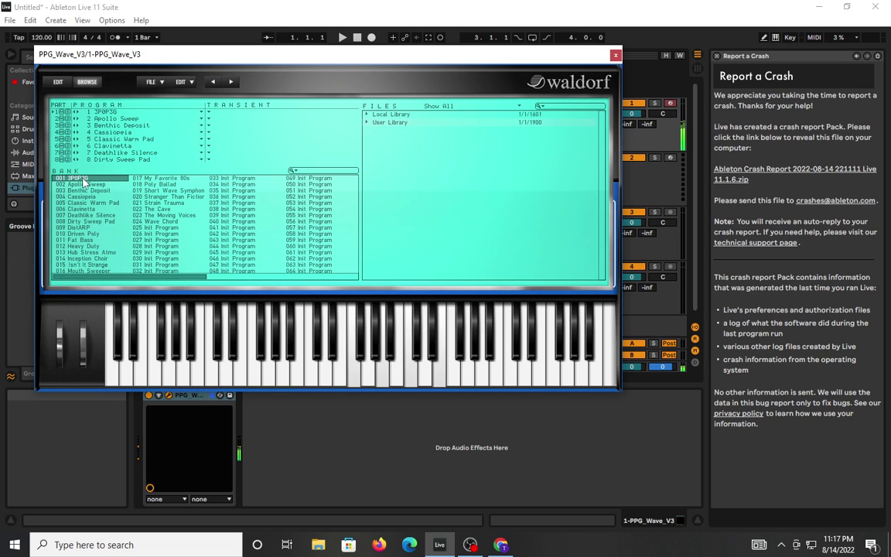
left_click(58, 82)
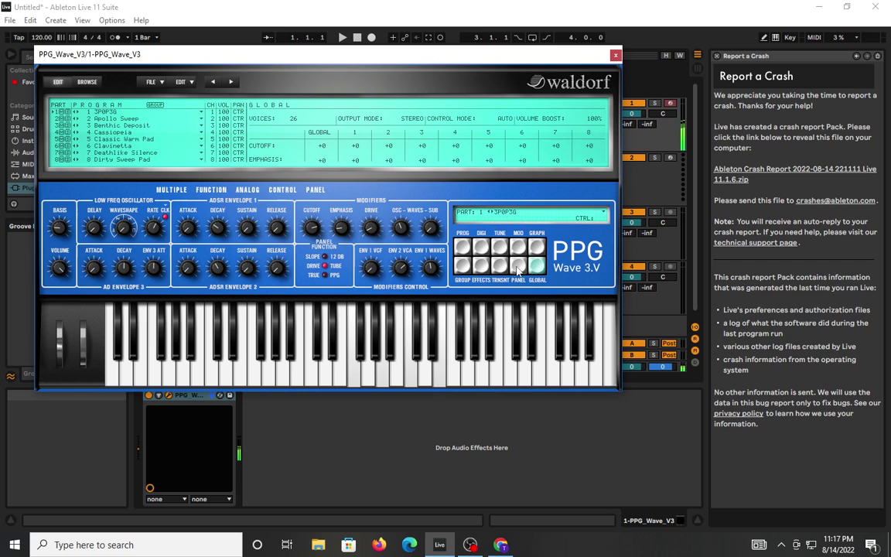
Step: Look through the effects, modulation, graph, transient, global, program and digital pages of the 3P0P3G program
left_click(480, 266)
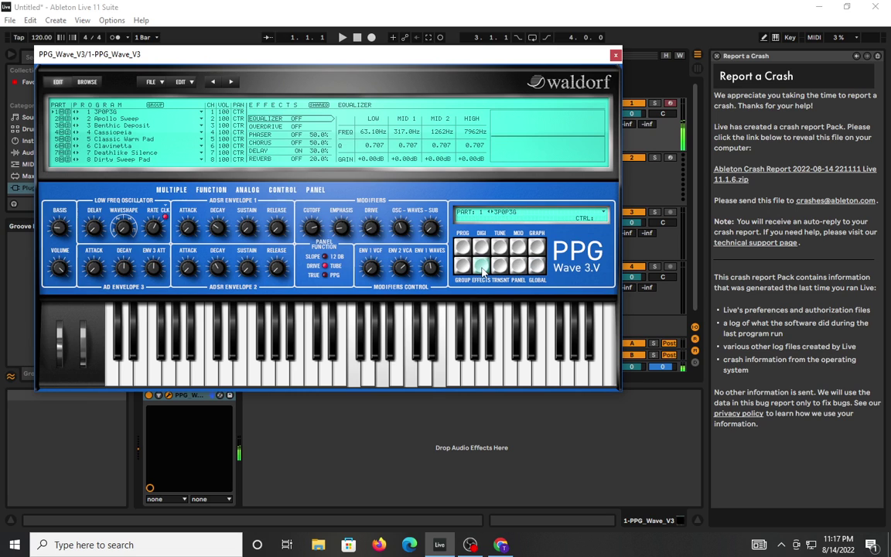
left_click(519, 248)
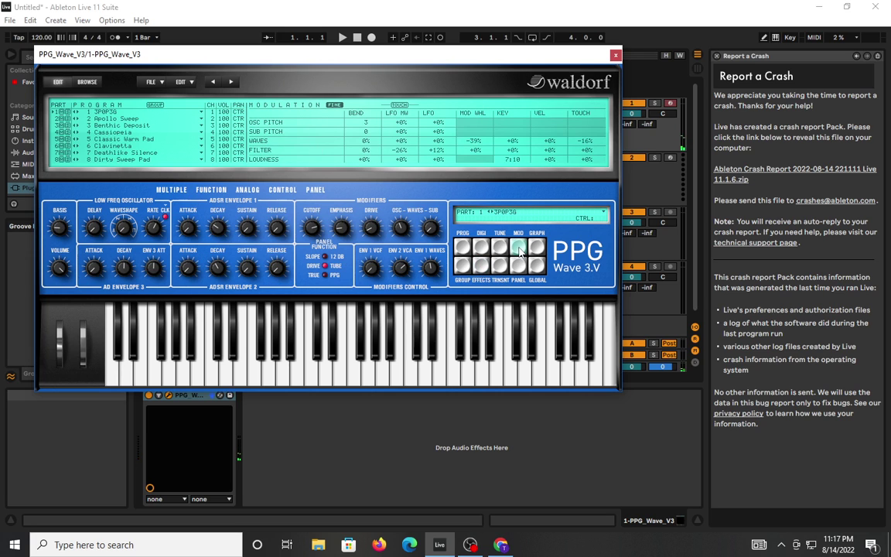
left_click(537, 247)
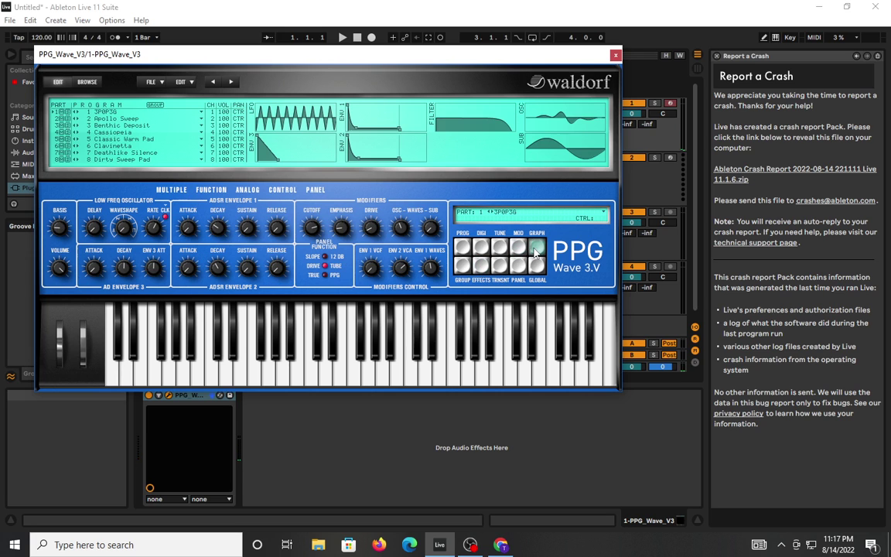
left_click(468, 268)
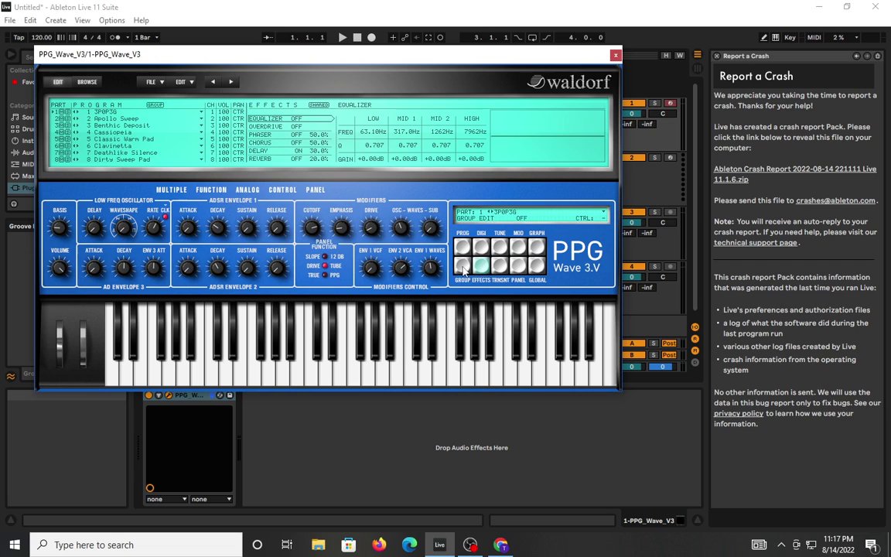
left_click(499, 266)
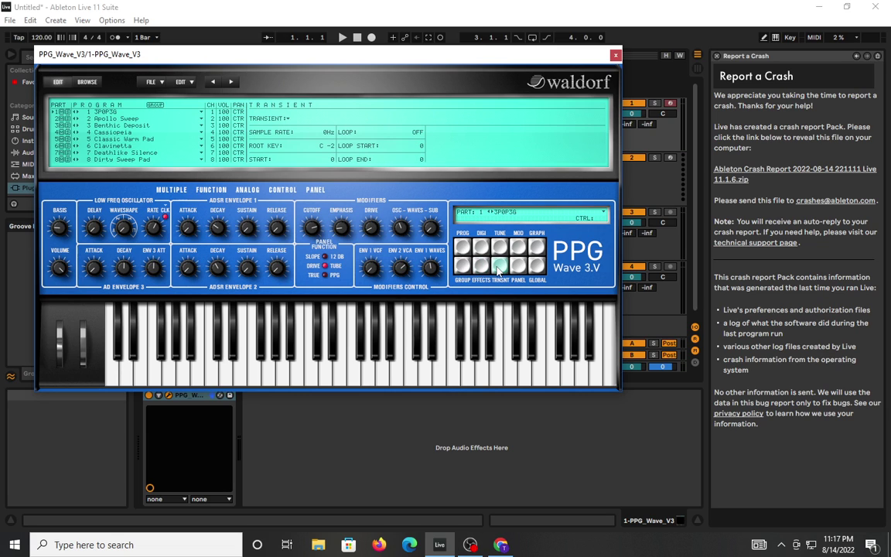
left_click(535, 266)
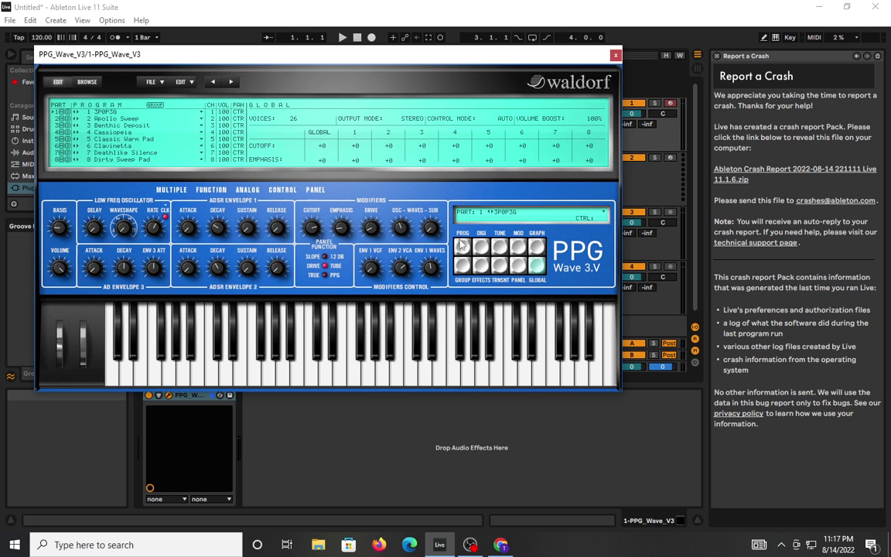
left_click(461, 246)
left_click(481, 246)
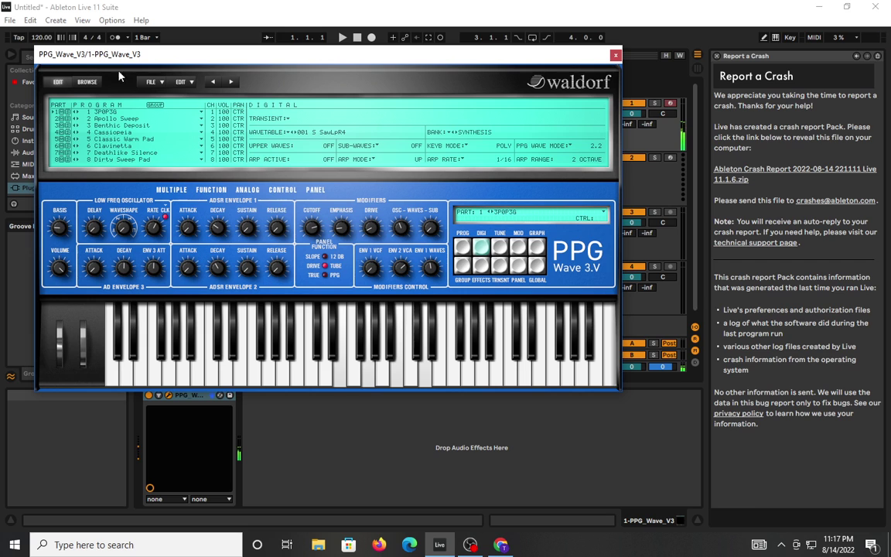
Step: Audition the bank programs Cassiopeia, Heavy Duty, Hub Stress Atmo and Strain Trauma in part 1
left_click(81, 81)
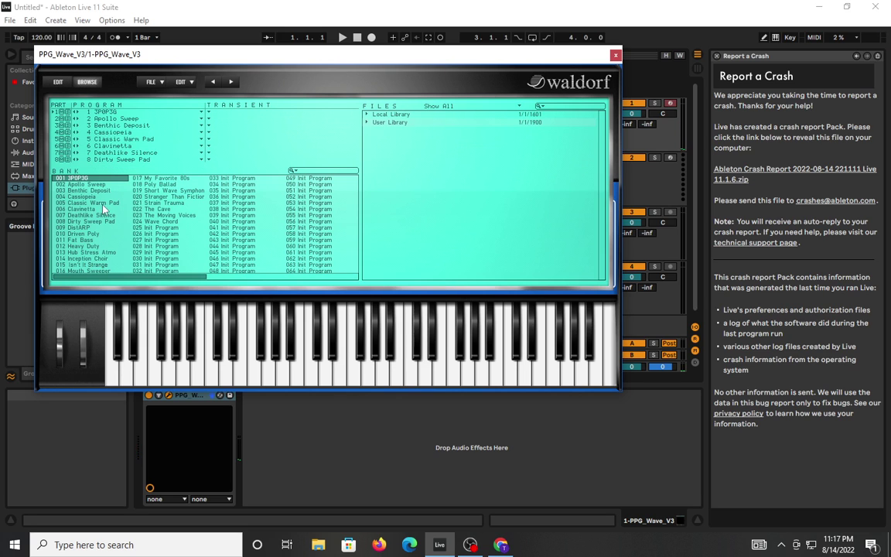
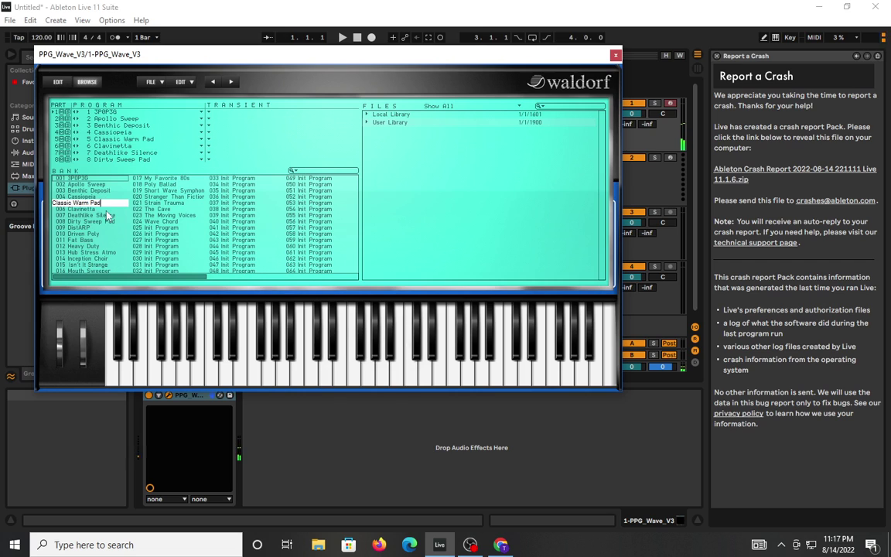
left_click(89, 196)
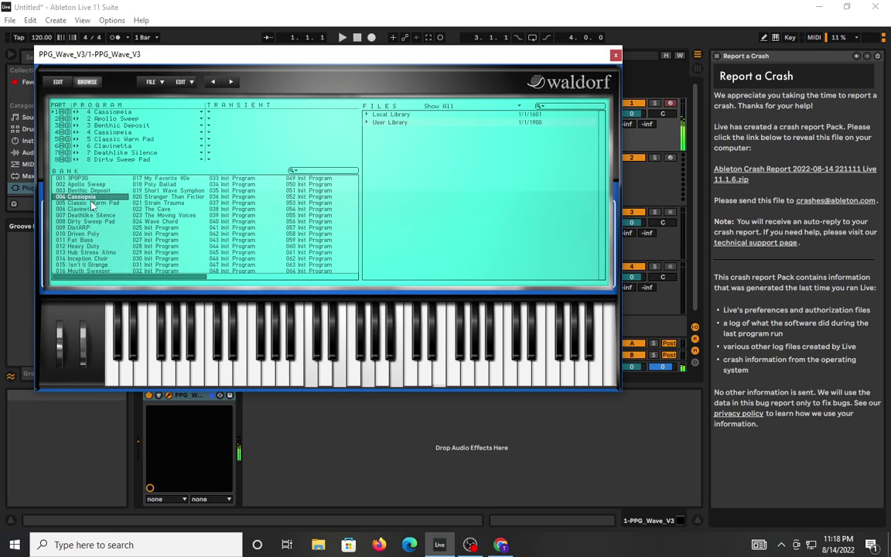
left_click(94, 247)
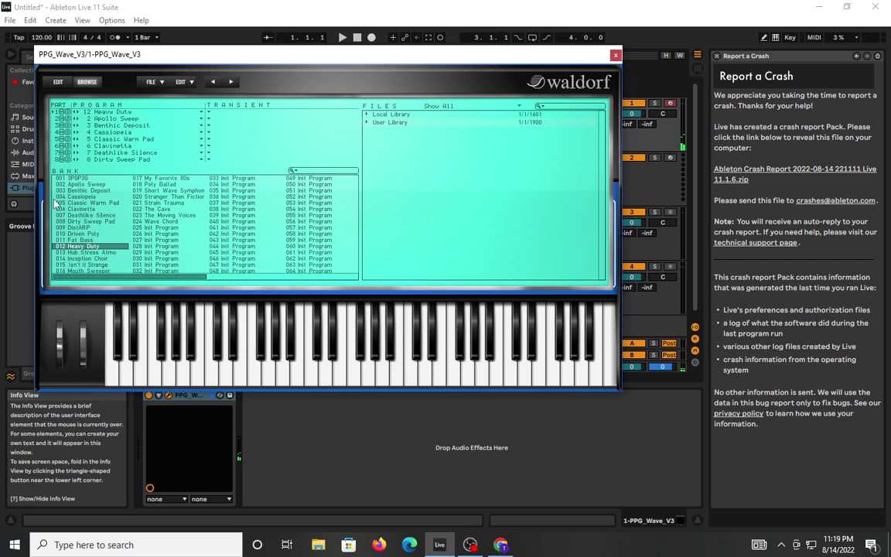
left_click(93, 253)
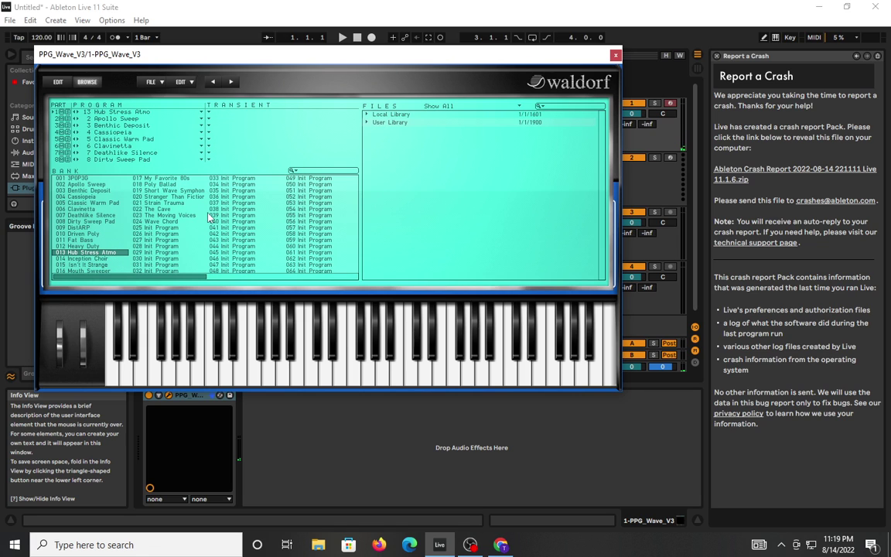
left_click(186, 203)
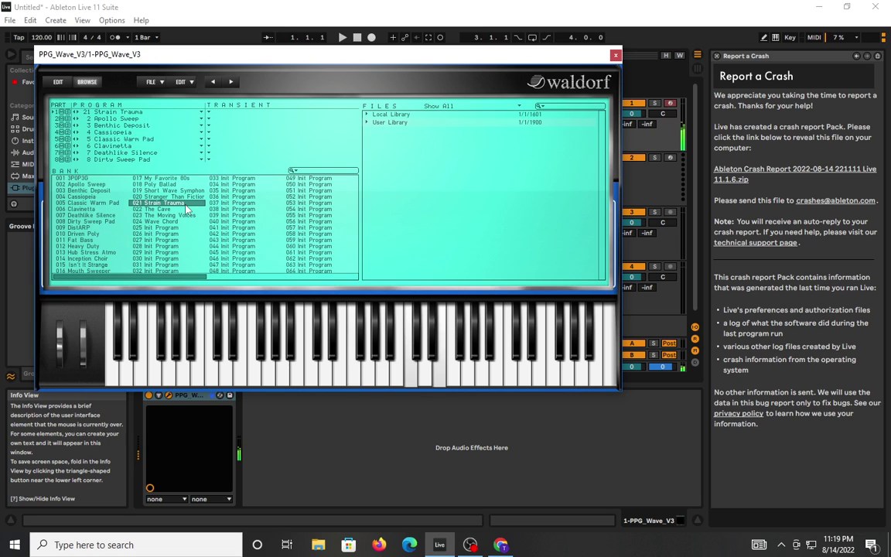
Step: Load DK Dent Bank.fxb from the PPG 3V - Sounds by Designers folder in the local library
left_click(367, 115)
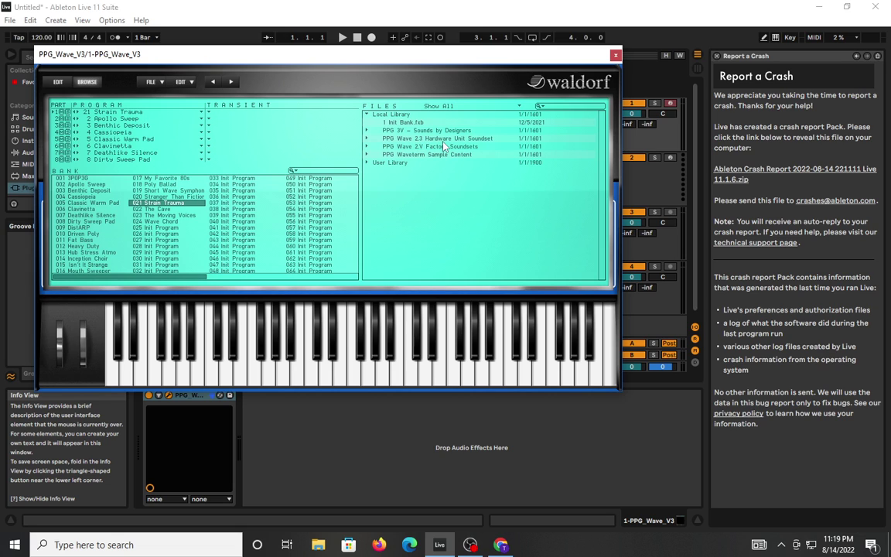
left_click(368, 132)
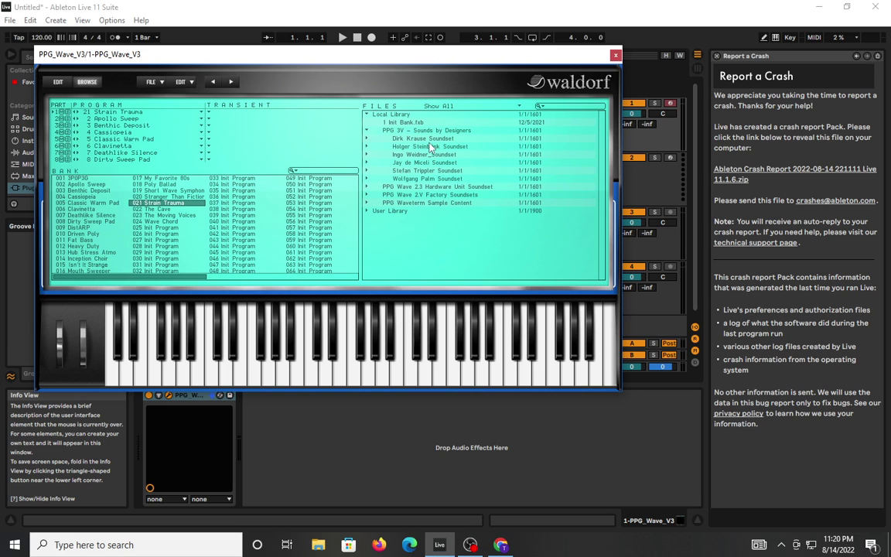
left_click(386, 139)
left_click(428, 147)
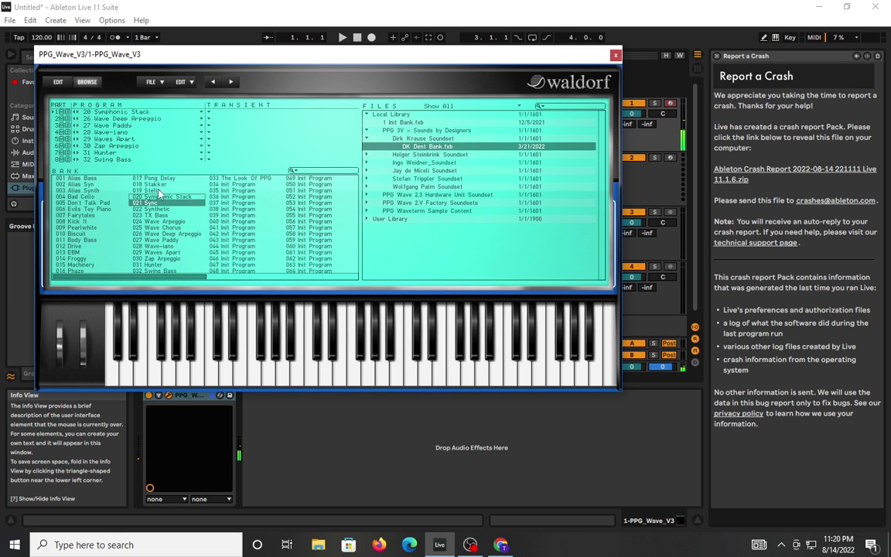
Step: Load program 019 Stella, try program 026 Wave Deep Arpeggio, and move the plugin window lower
double_click(151, 191)
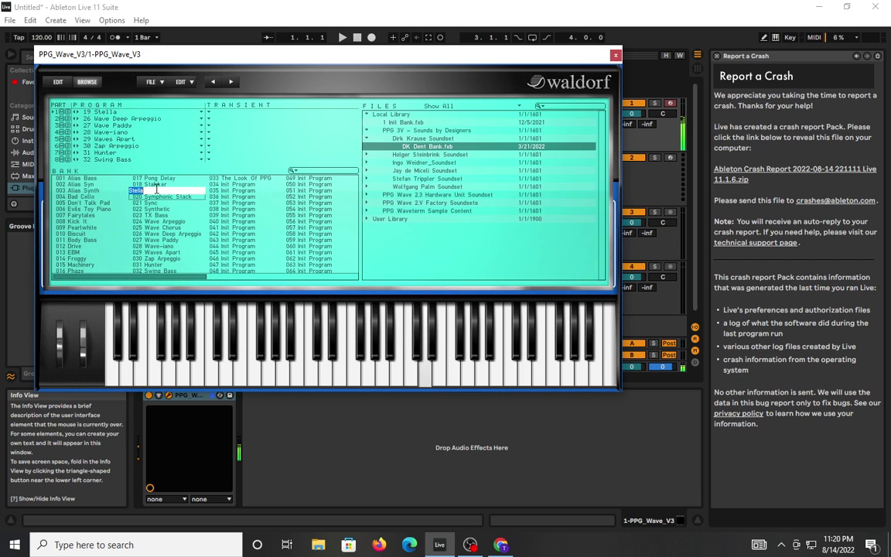
double_click(157, 232)
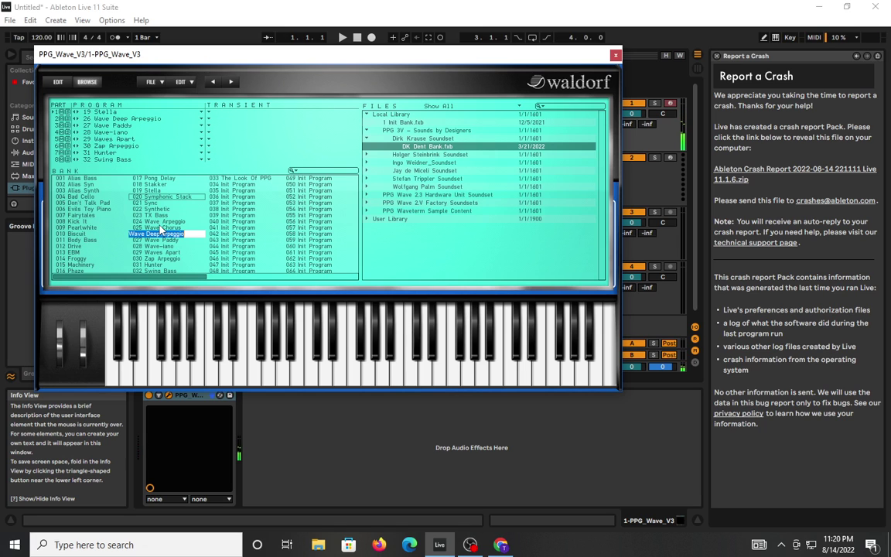
left_click_drag(525, 52, 518, 100)
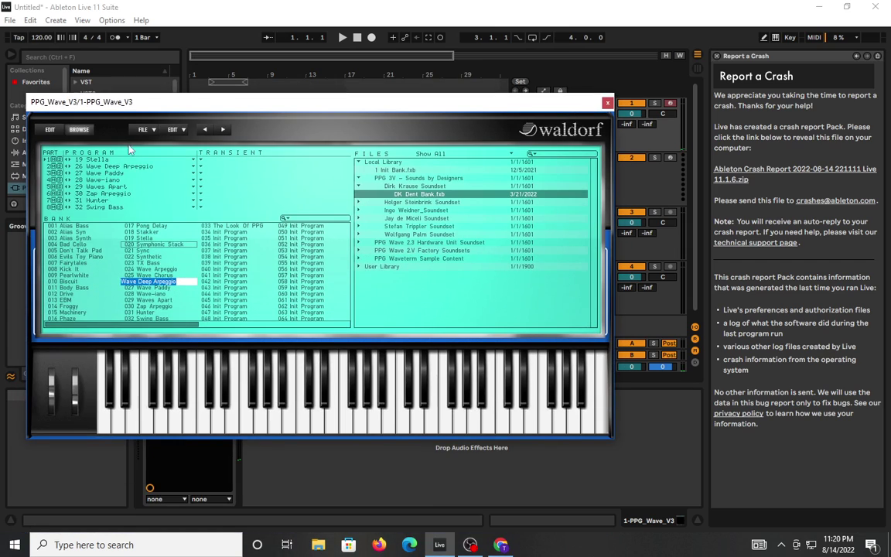
Step: Return to the edit view and adjust the filter cutoff and volume of the Stella program
left_click(48, 128)
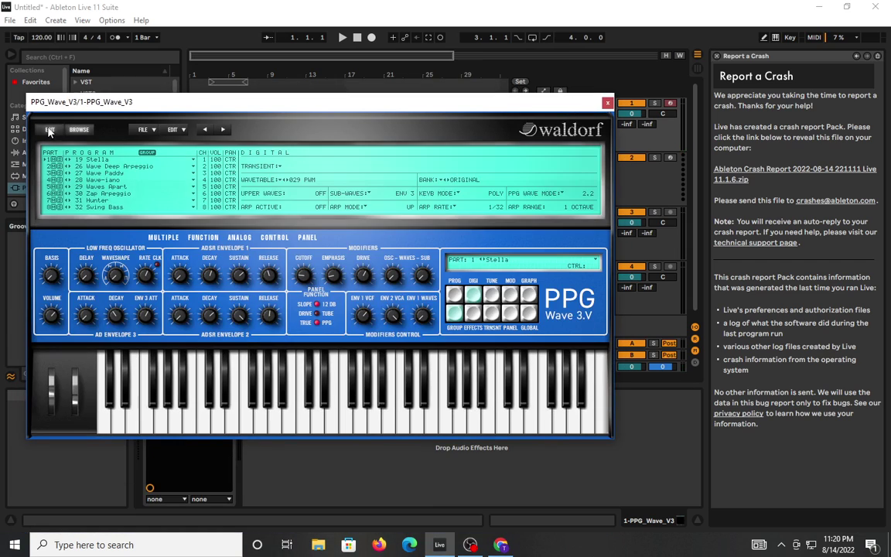
left_click(302, 263)
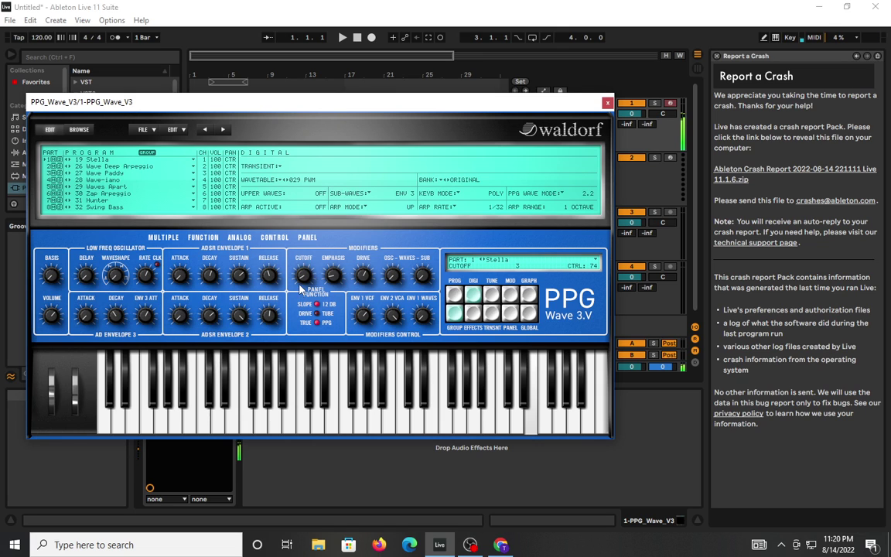
left_click(52, 317)
mouse_move(52, 317)
left_mouse_down()
mouse_move(51, 308)
mouse_move(49, 332)
left_mouse_up()
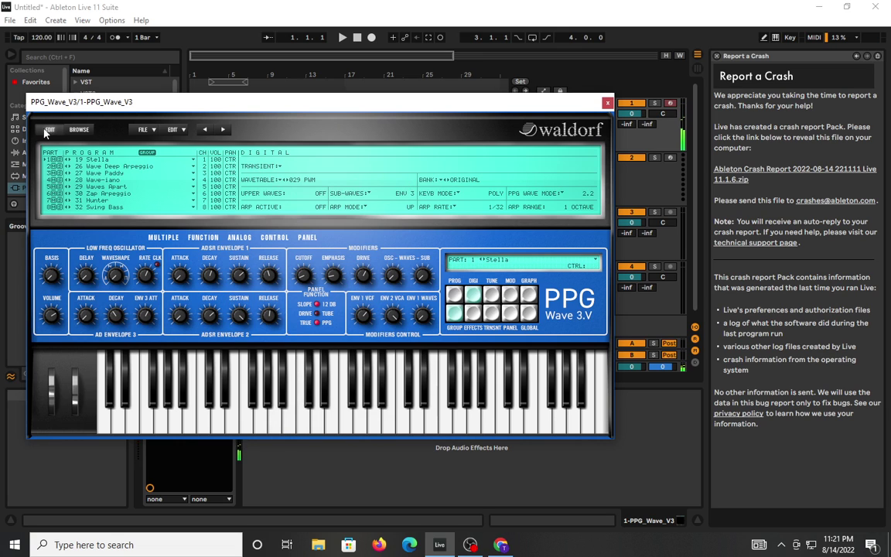
Step: Load Wolfgang Palm Bank.fxb from the Wolfgang Palm Soundset folder in the browser
left_click(74, 129)
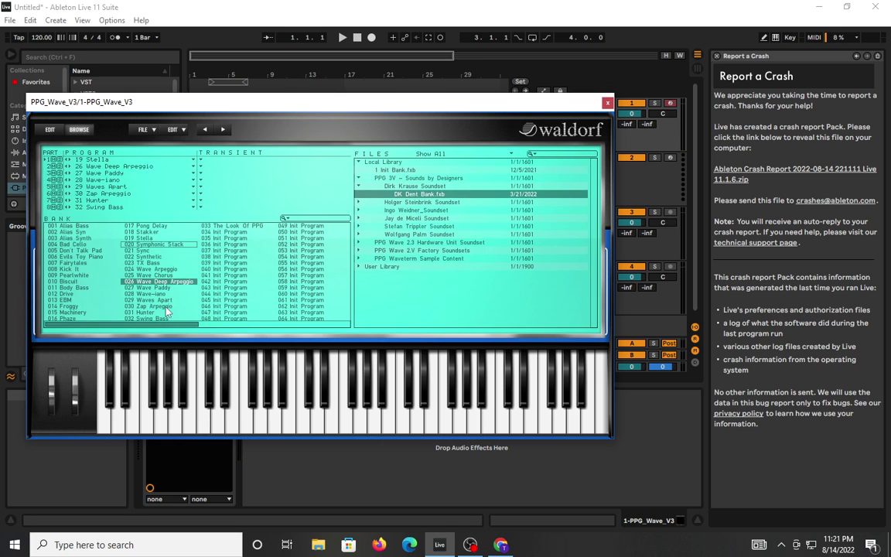
left_click(405, 235)
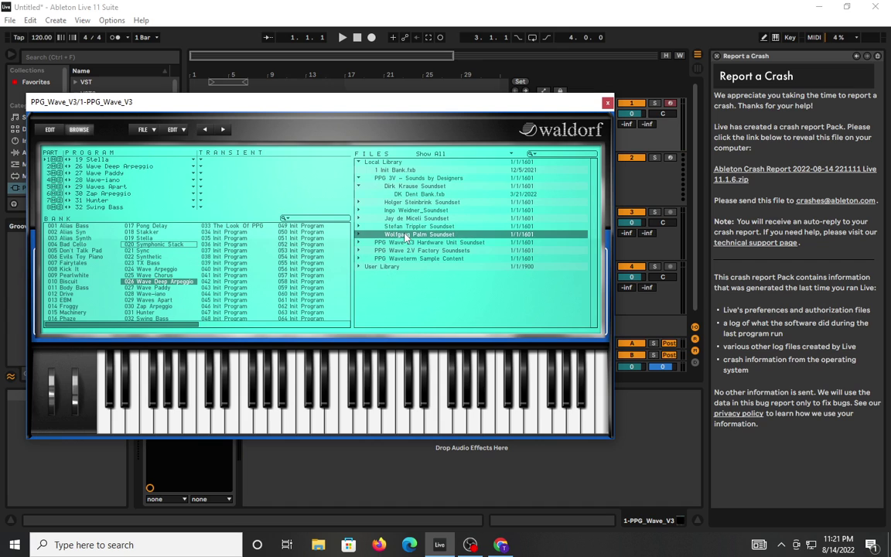
left_click(359, 236)
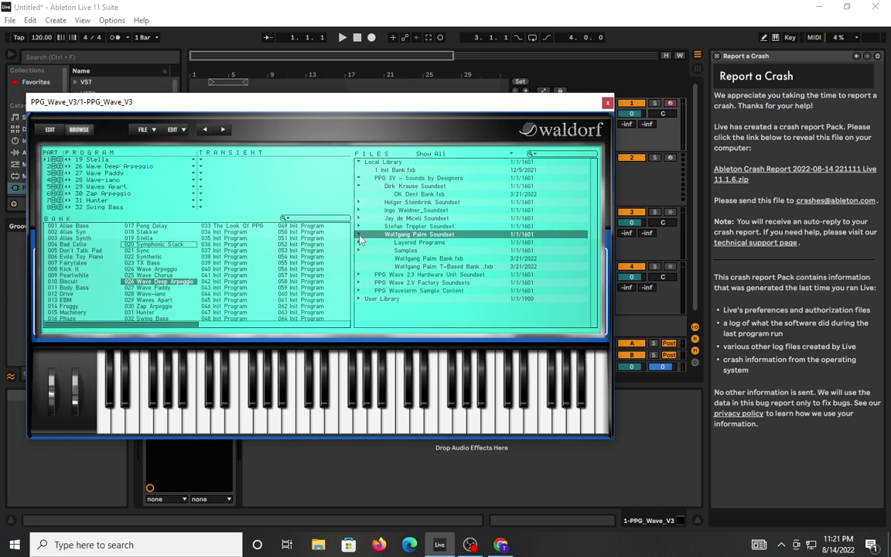
left_click(420, 259)
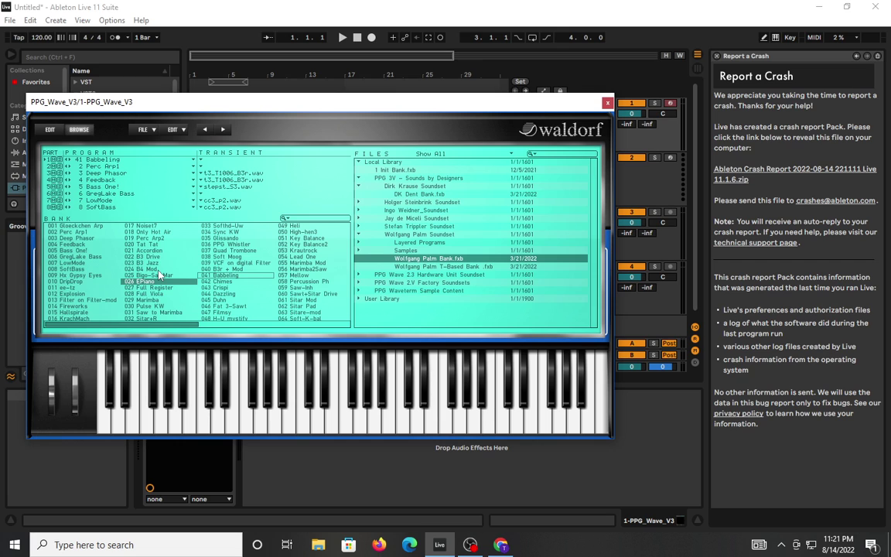
Step: Load program 003 Deep Phasor into part 1 and select program 006 GregLake Bass in the bank
left_click(76, 240)
left_click(75, 242)
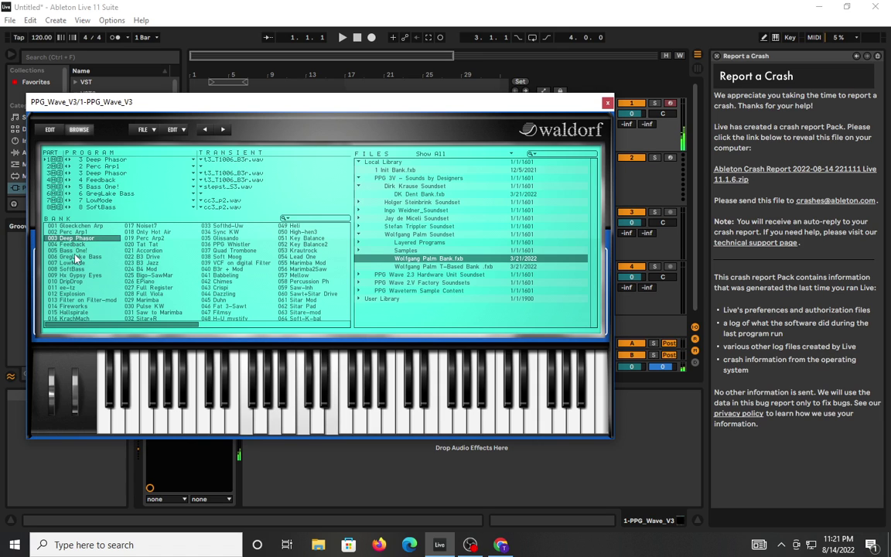
left_click(76, 257)
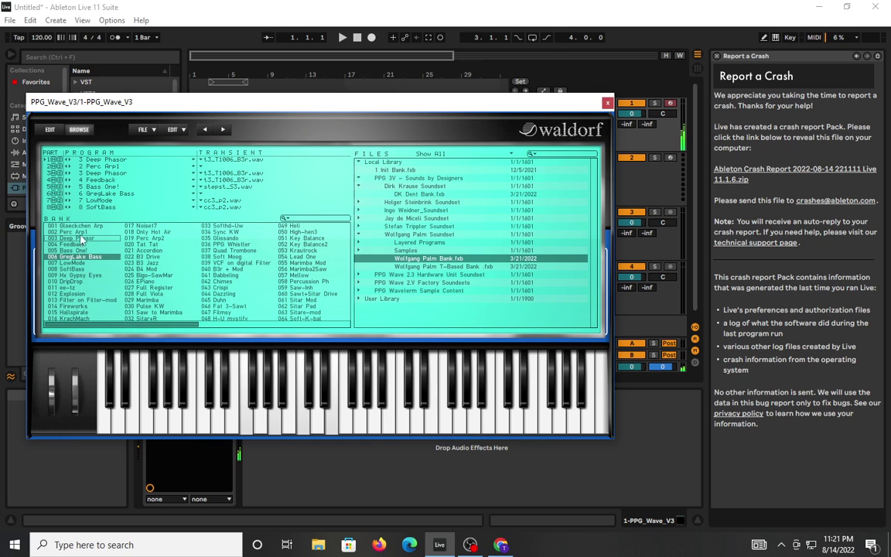
Step: Audition programs 001 Gloeckchen Arp and 009 Hx Gypsy Eyes from the Wolfgang Palm bank in part 1
left_click(87, 225)
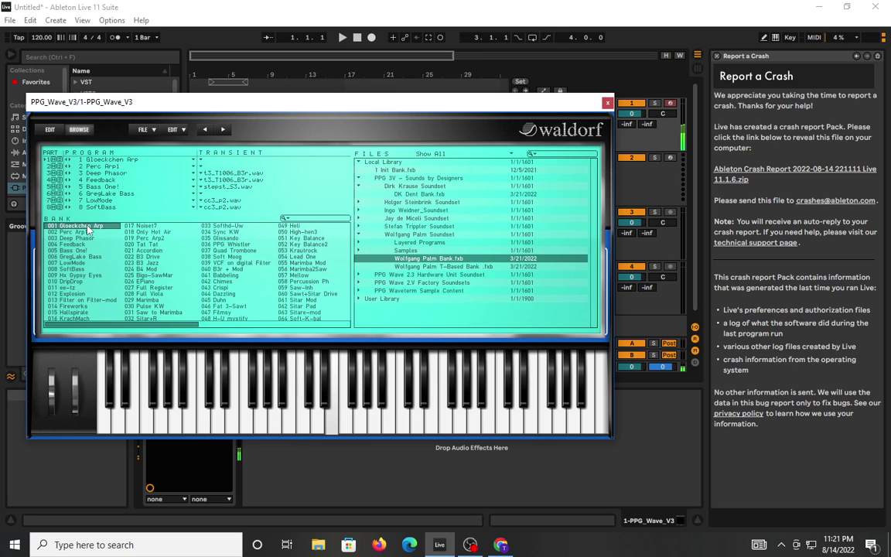
left_click(80, 277)
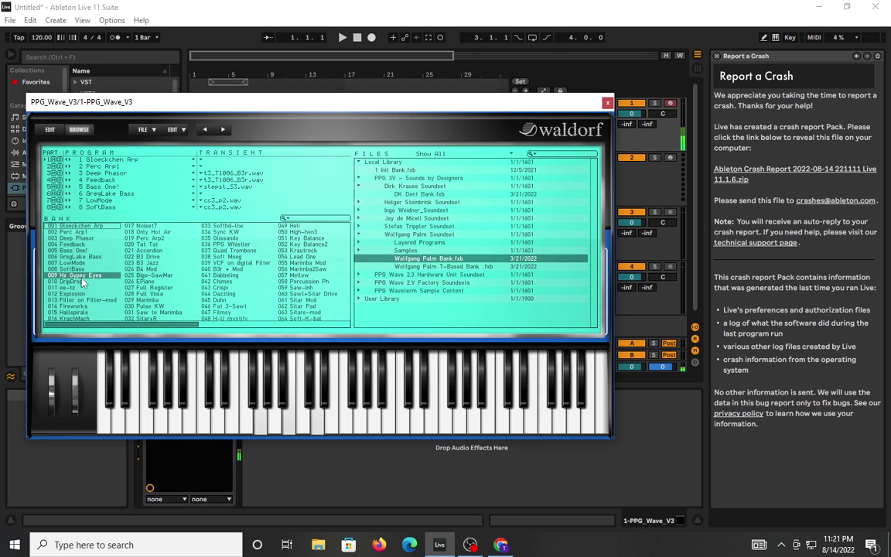
double_click(81, 277)
key("Return")
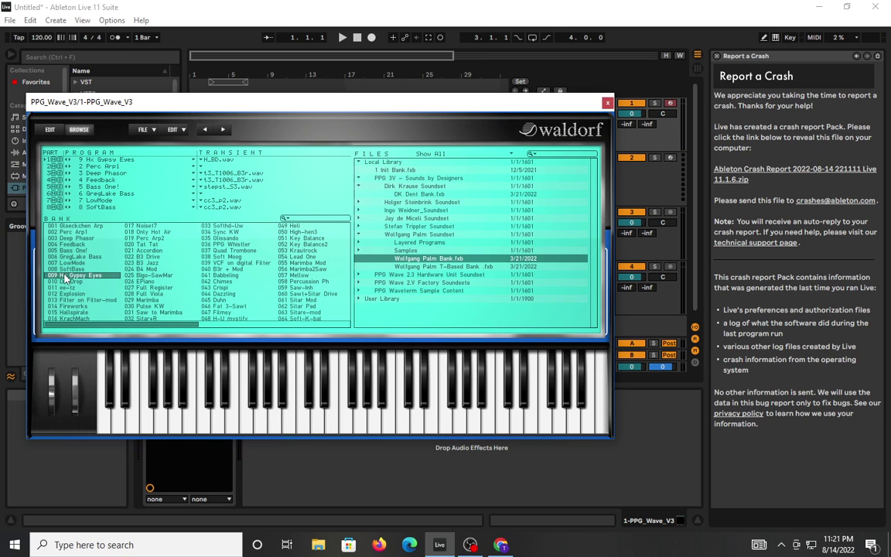
Step: Audition programs 019 Perc Arp2, 051 Key Balance and 059 Saw-Inh in part 1, also selecting 039 VCF on digital Filter in the bank
left_click(135, 238)
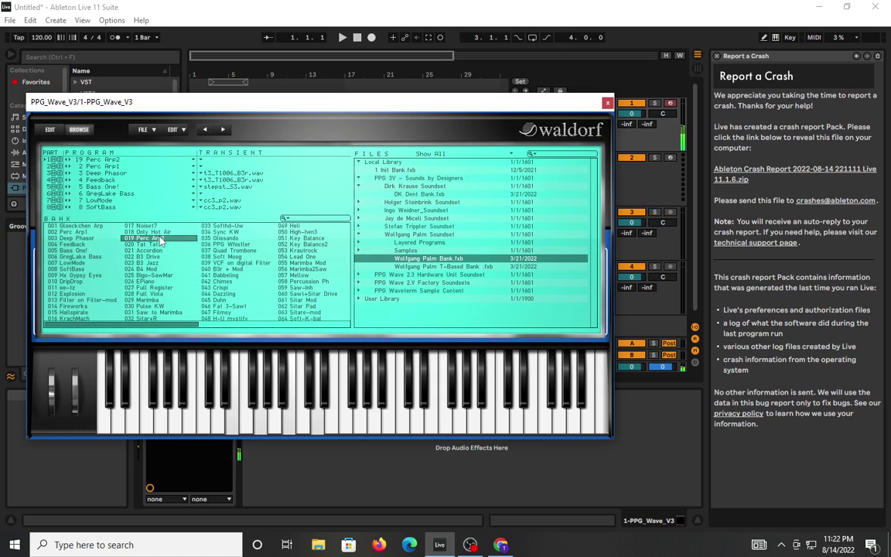
left_click(249, 264)
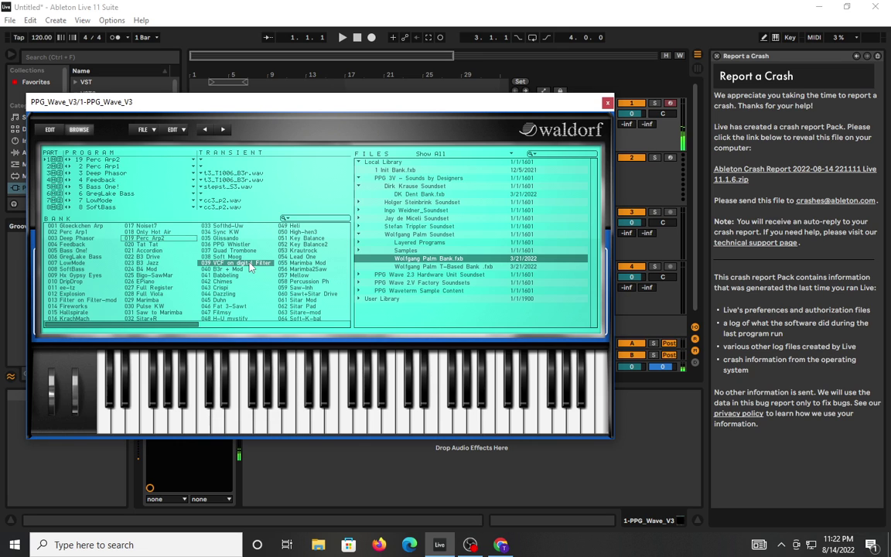
left_click(301, 238)
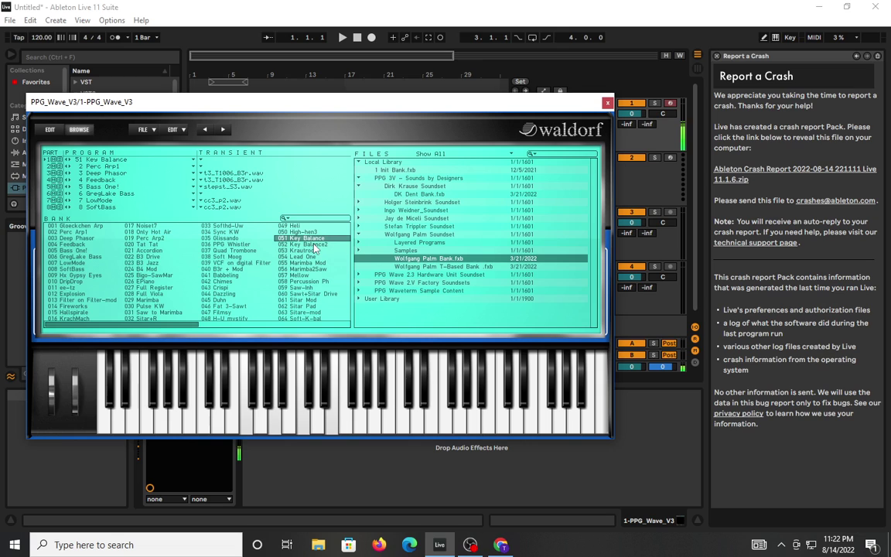
left_click(306, 288)
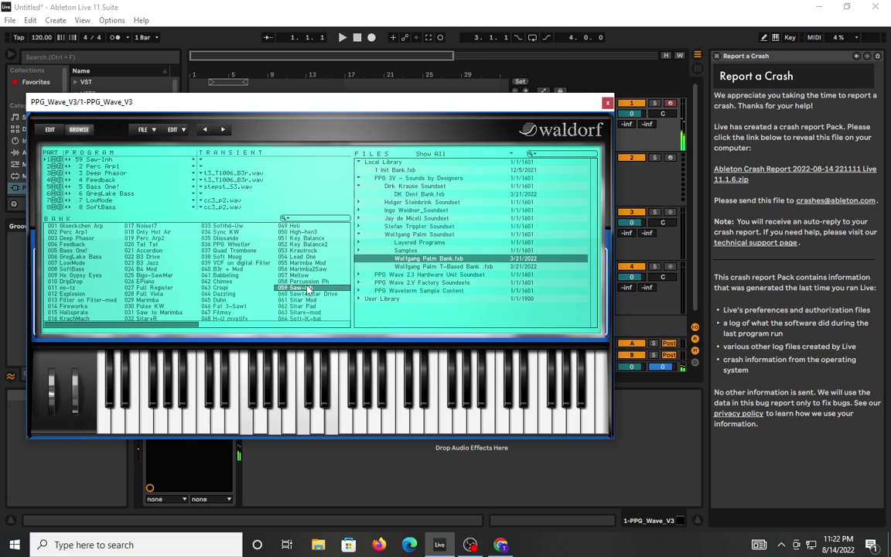
Step: Load program 046 Fat 3-Sawt into part 1 and return to the edit view
left_click(223, 308)
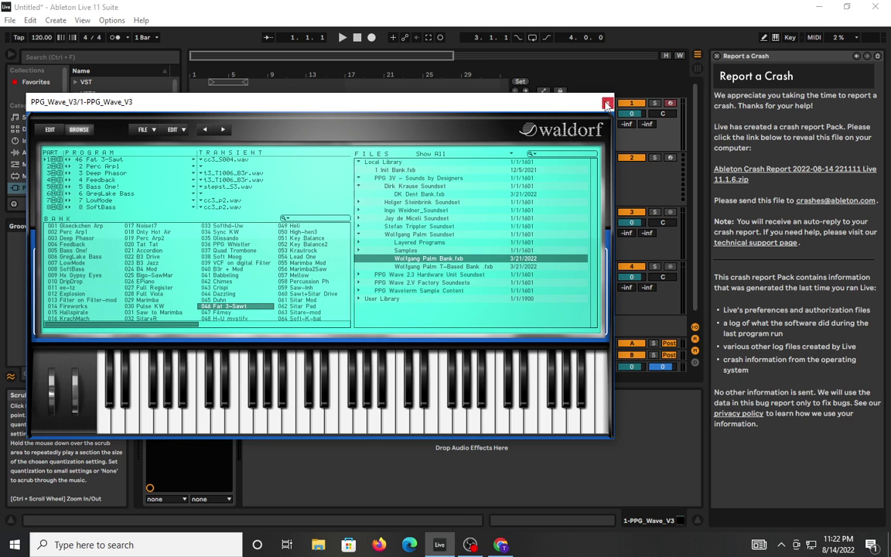
left_click(50, 129)
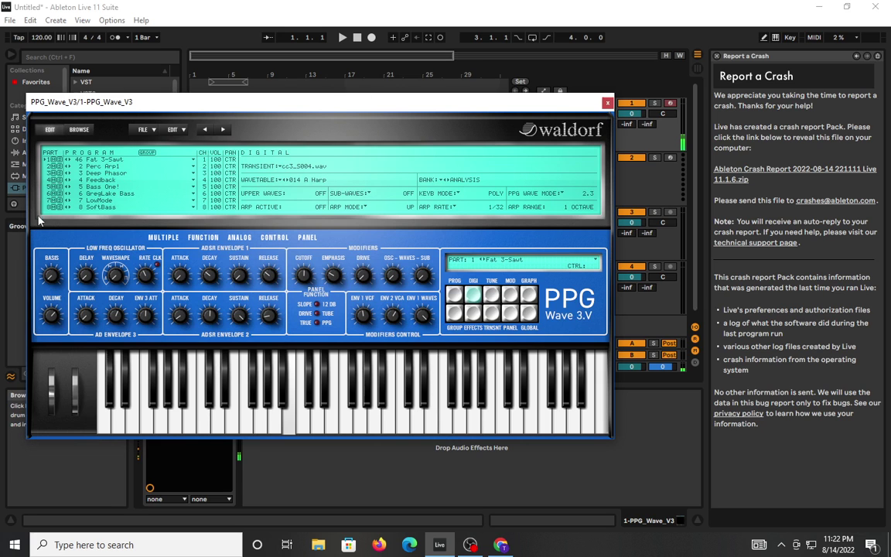